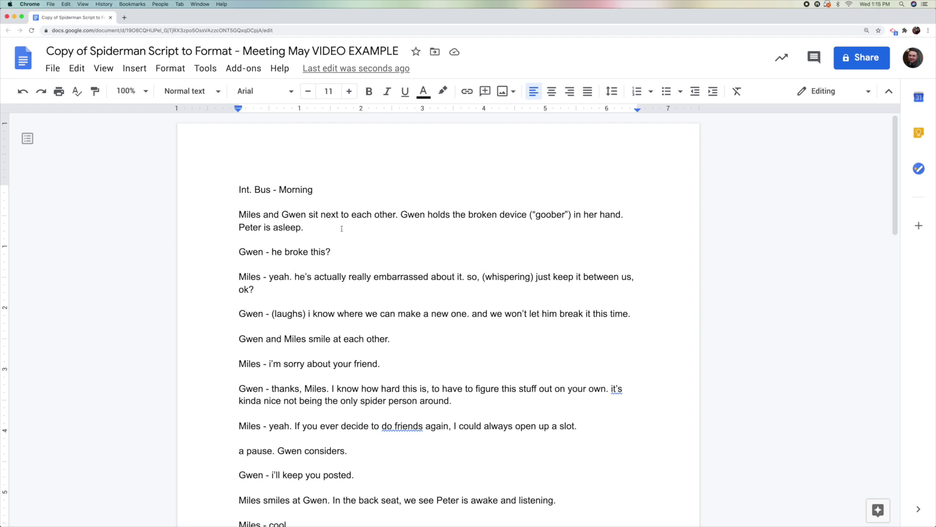
- Look over the opening script paragraphs and put the cursor at the first line's start
left_click_drag(255, 190, 379, 396)
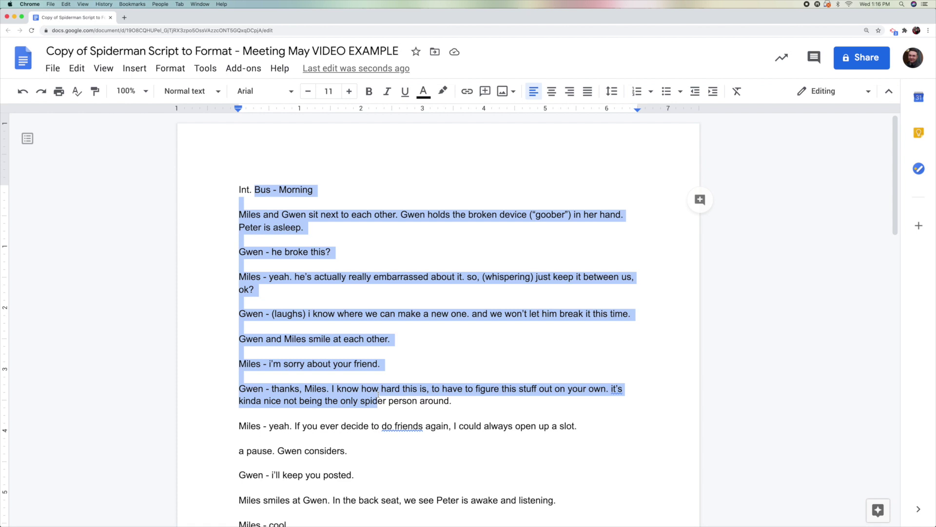
left_click(353, 189)
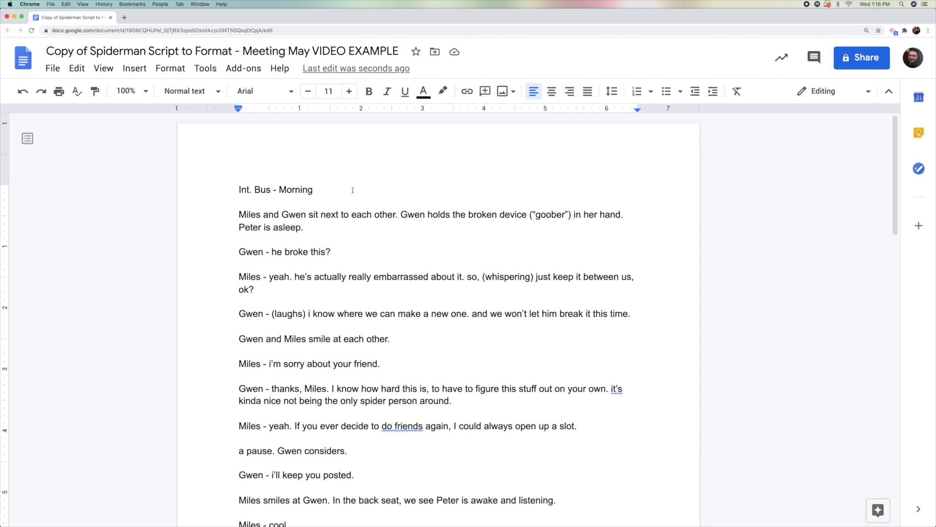
left_click(239, 189)
scroll(654, 276, "down", 10)
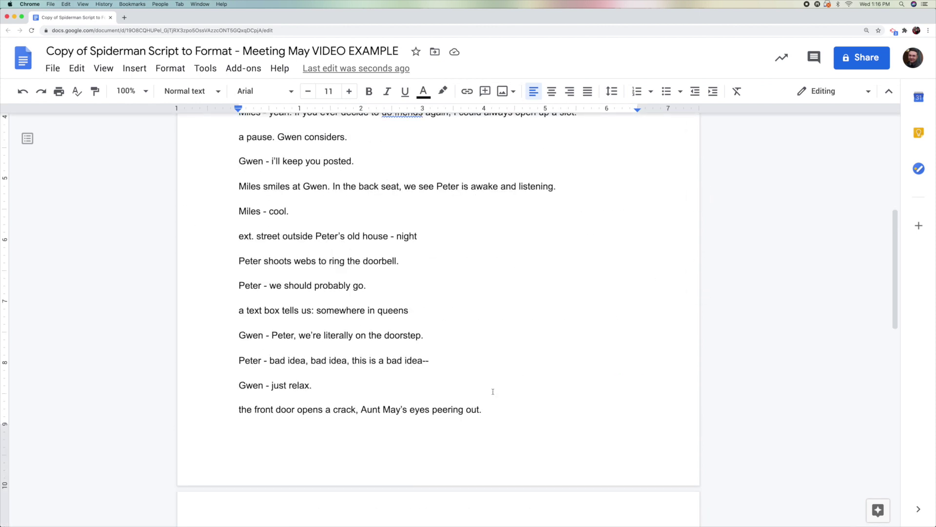
scroll(456, 434, "up", 10)
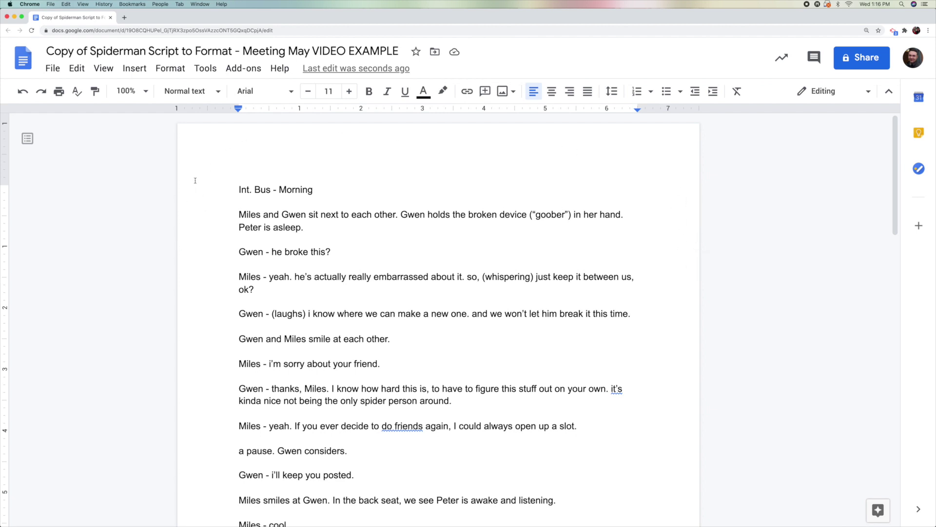
- In Page setup, change the left margin to 1.5 inches and apply it
left_click(58, 72)
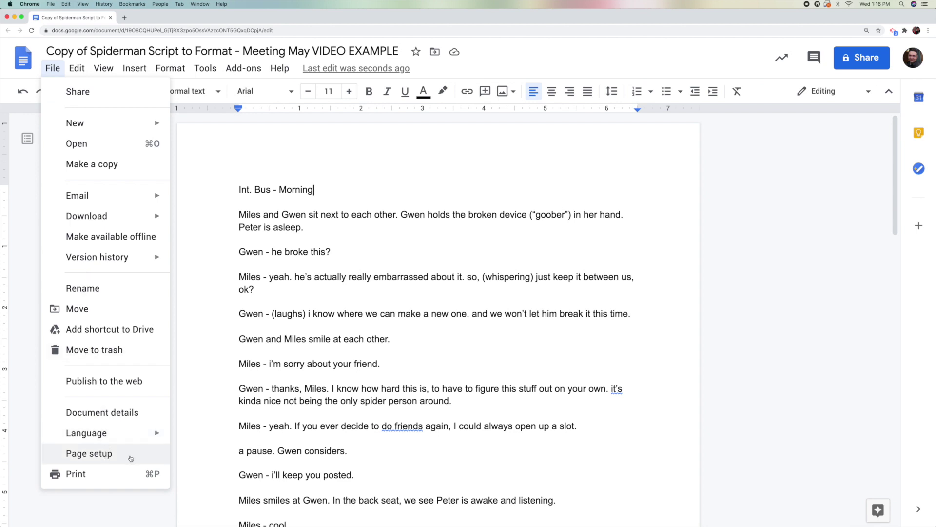
left_click(130, 458)
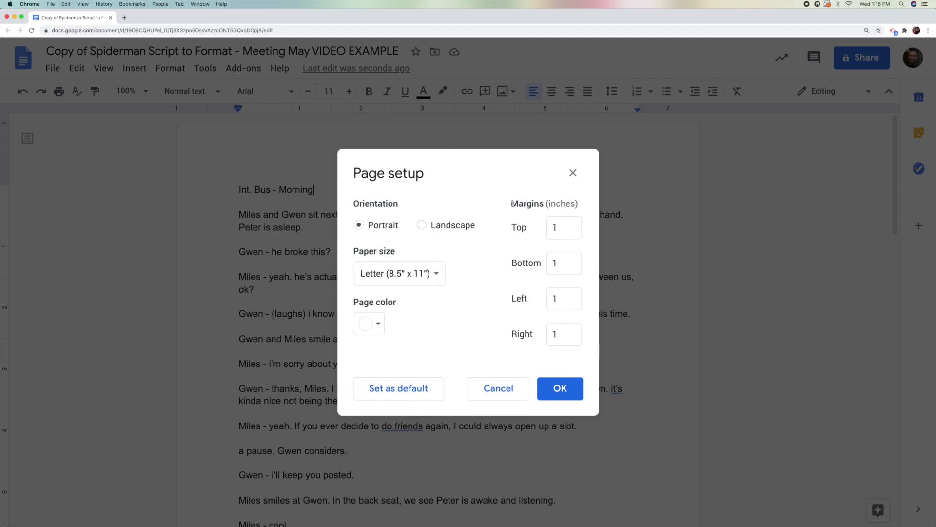
left_click_drag(511, 203, 545, 204)
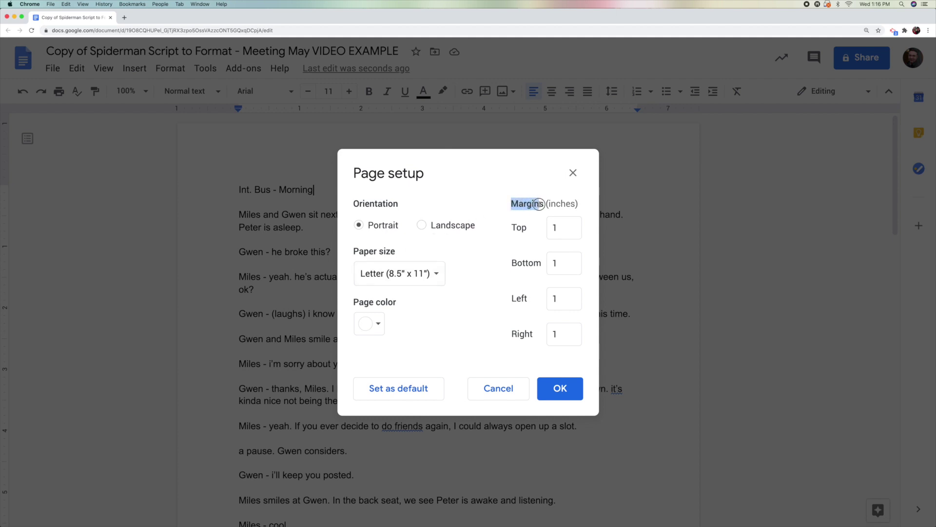
left_click(562, 227)
left_click(562, 266)
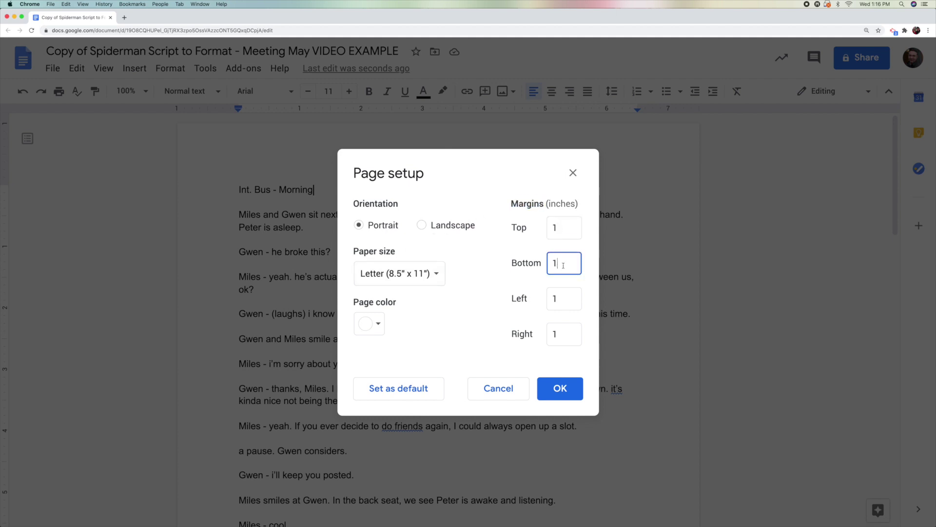
left_click(563, 335)
left_click(560, 299)
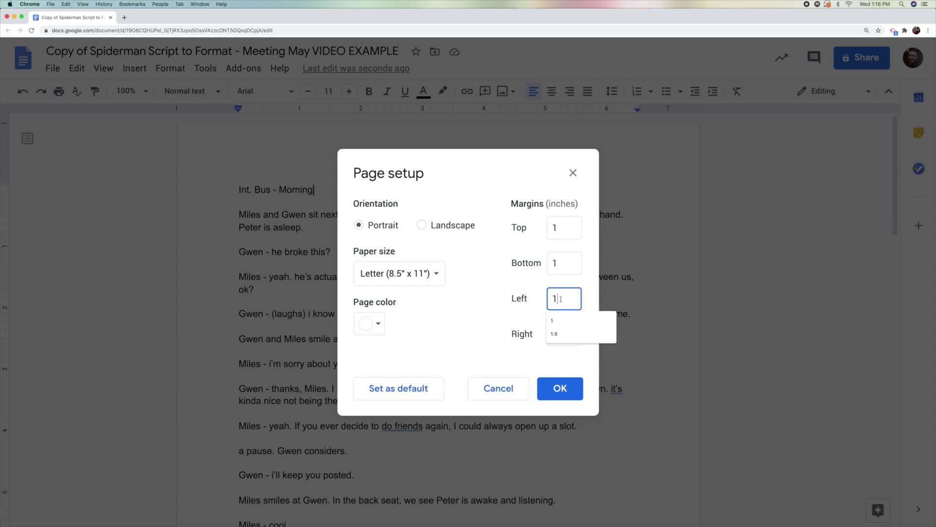
left_click(559, 334)
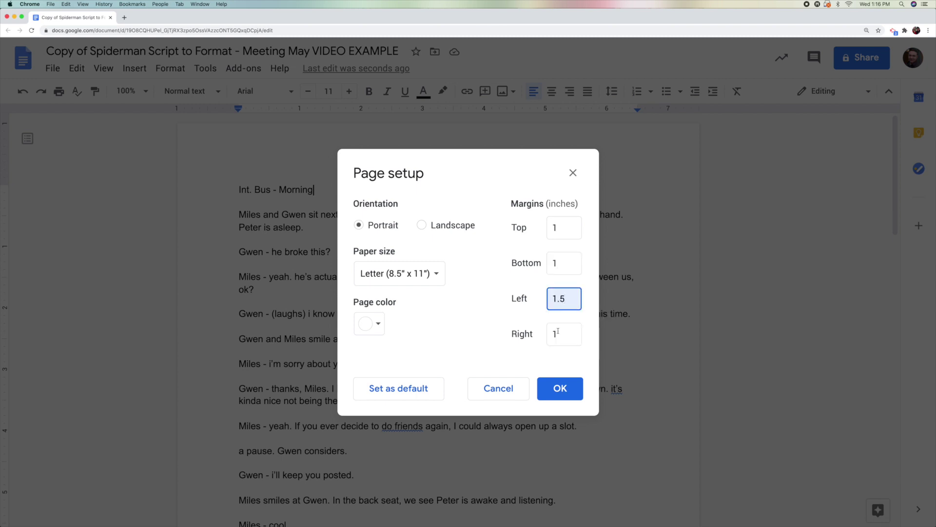
left_click(560, 389)
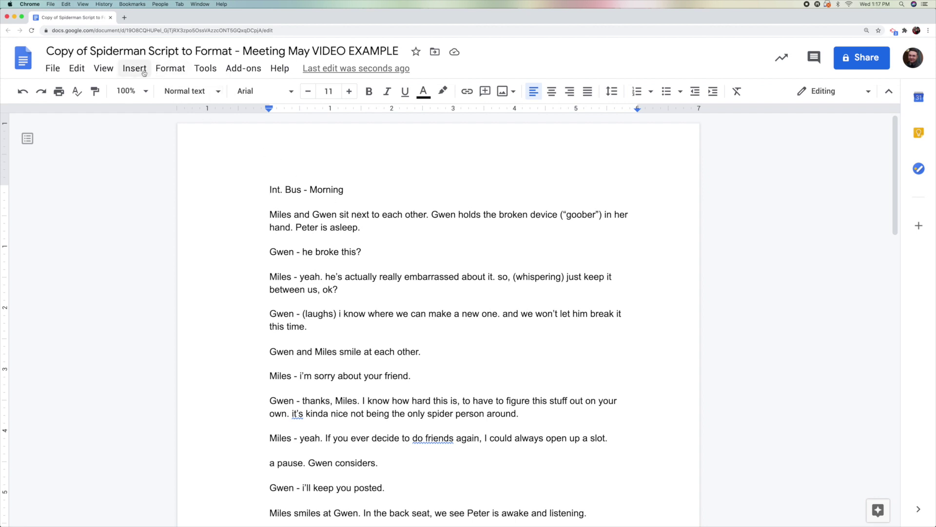
- Insert top-right page numbers and check that pages 1 and 2 show them
left_click(144, 73)
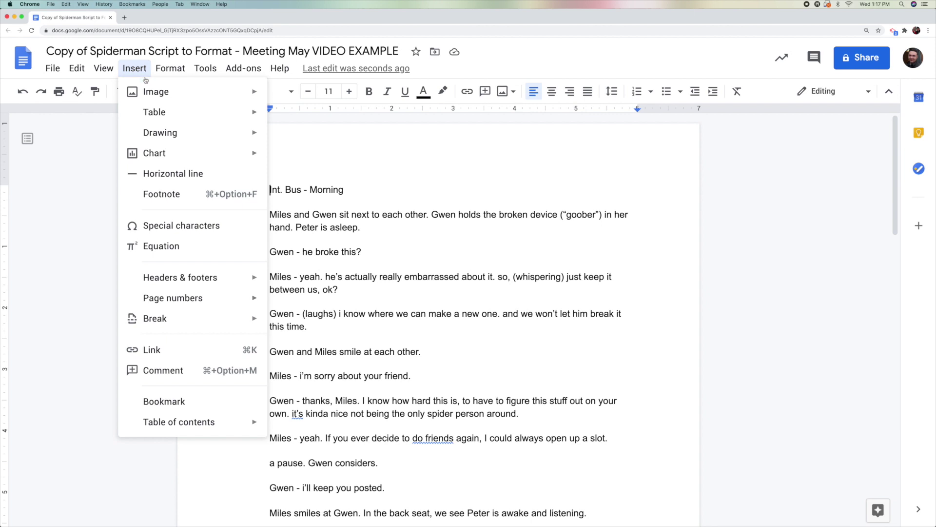
mouse_move(184, 298)
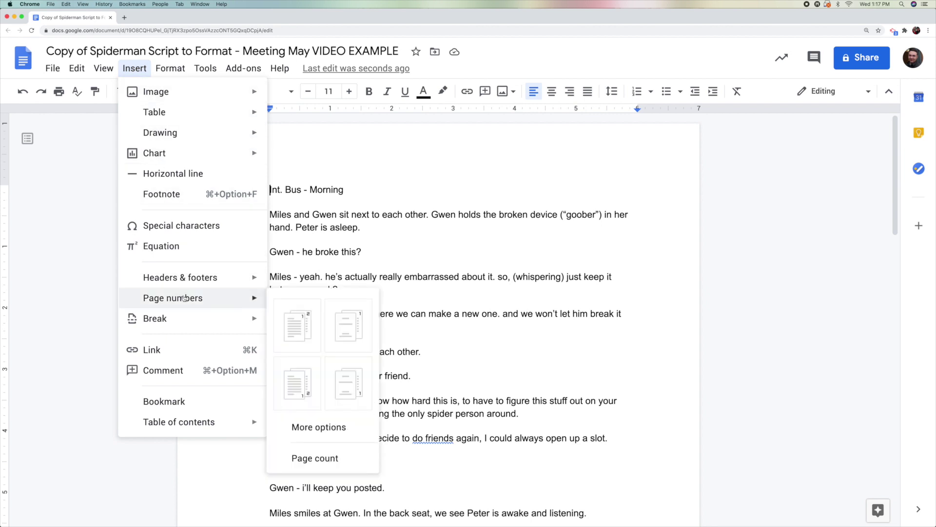
left_click(302, 320)
left_click(569, 241)
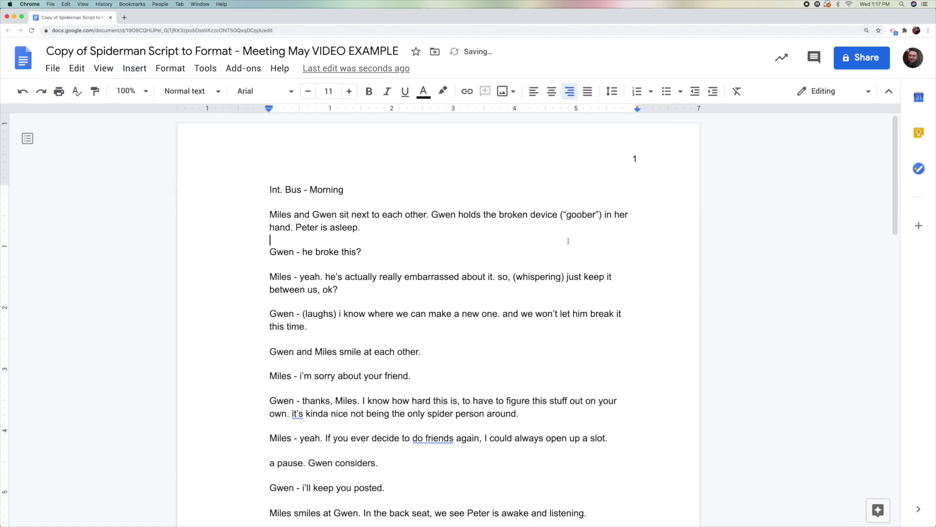
scroll(647, 264, "down", 5)
scroll(647, 264, "down", 6)
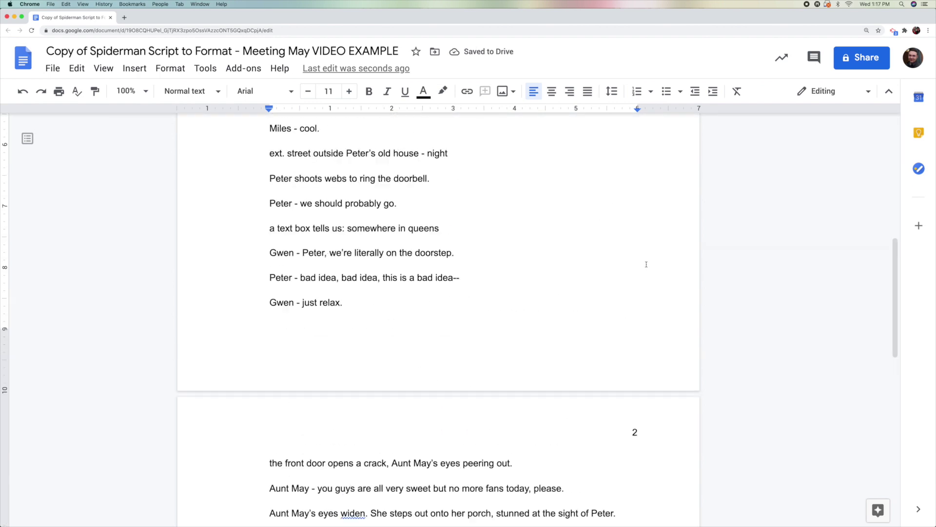
scroll(643, 328, "down", 2)
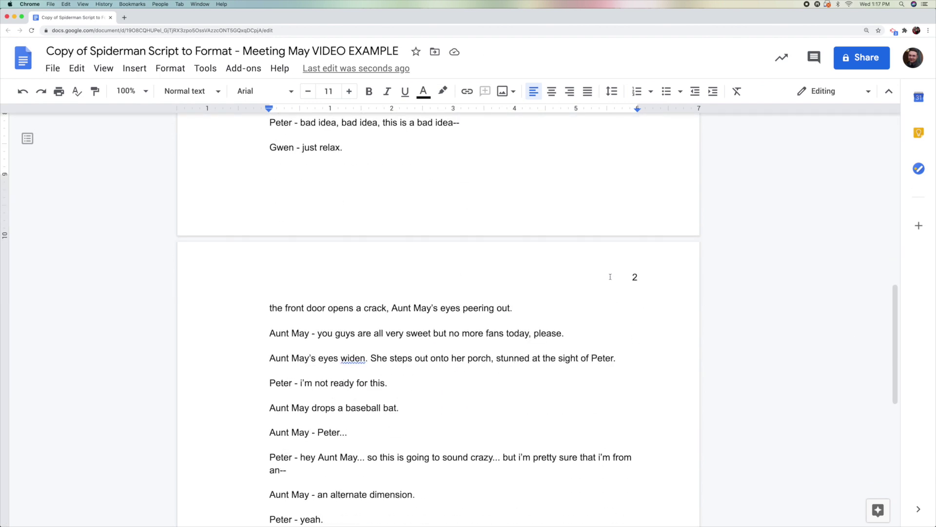
scroll(607, 276, "up", 15)
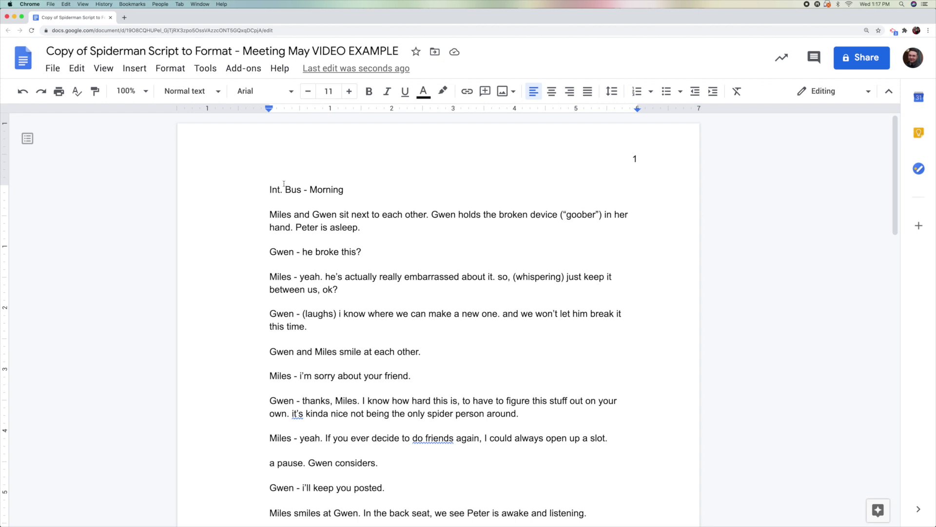
- Change the 'Int. Bus - Morning' slug line font to Oswald, then to Merriweather
left_click_drag(269, 190, 362, 184)
left_click(288, 92)
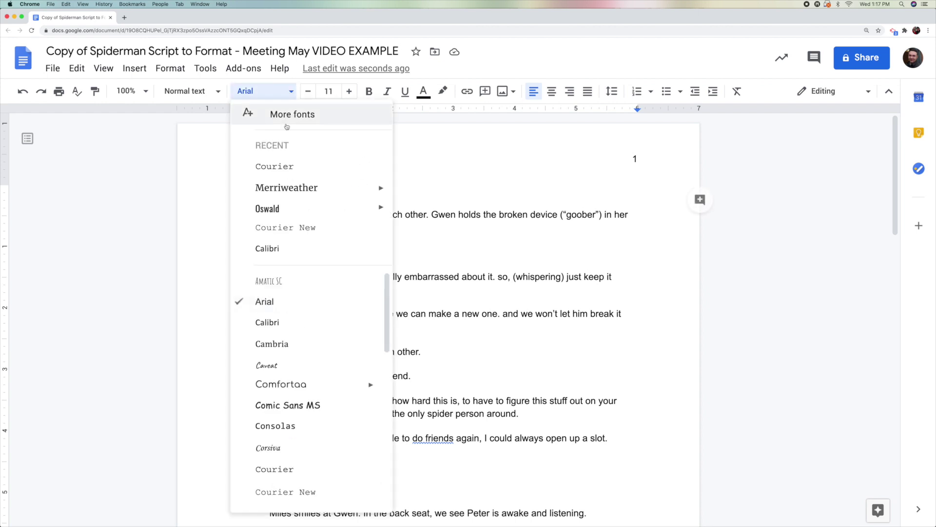
left_click(284, 205)
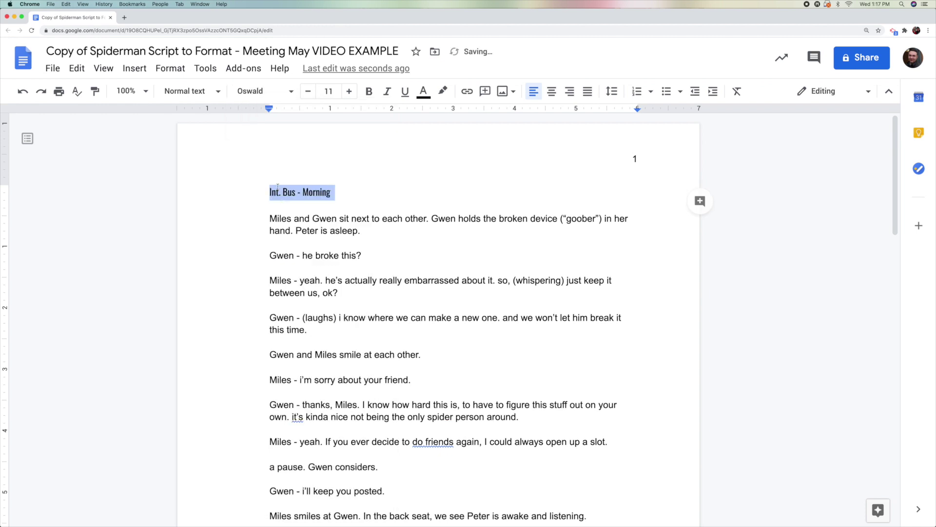
left_click(291, 92)
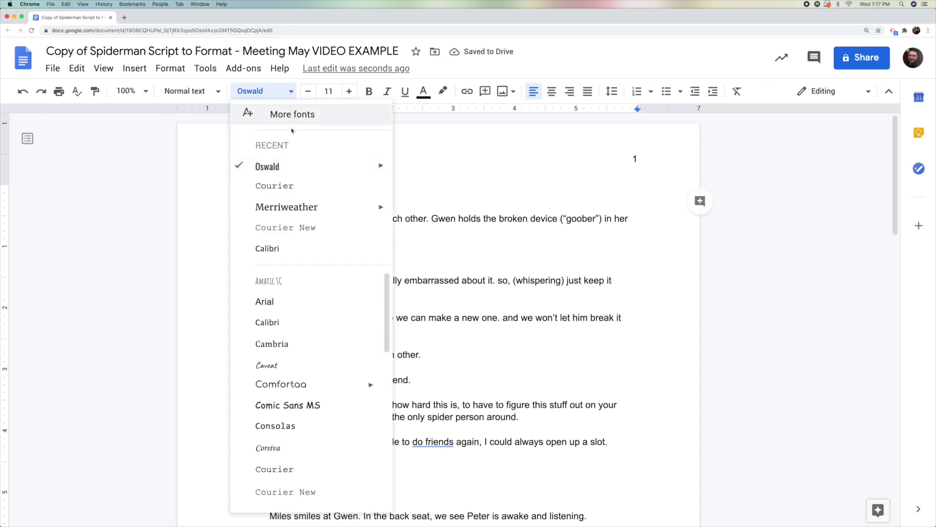
left_click(290, 208)
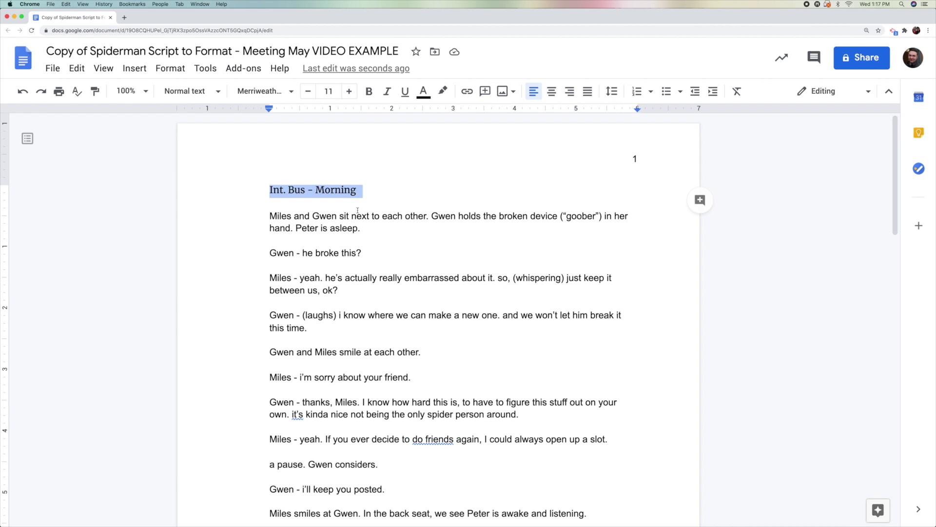
left_click(331, 194)
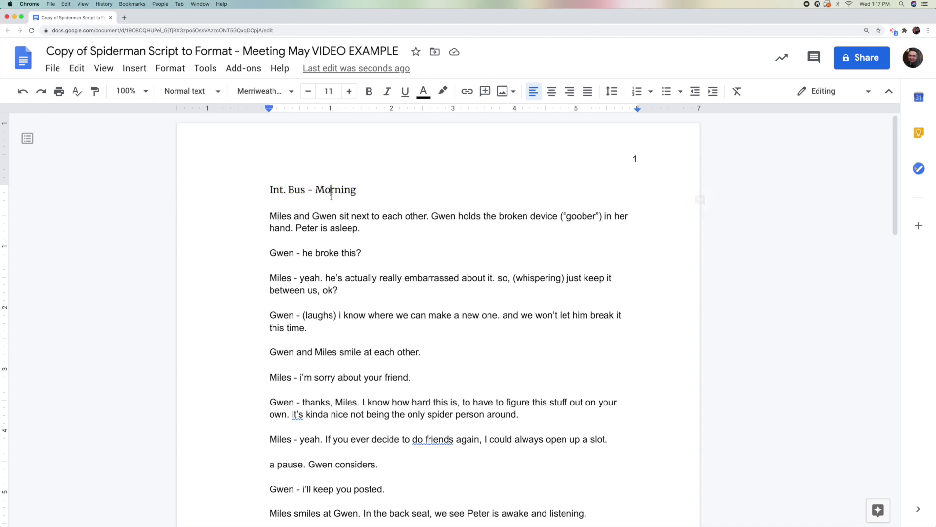
left_click_drag(271, 190, 342, 316)
left_click(322, 240)
- Select the entire script and apply Courier from the font list
key("super+a")
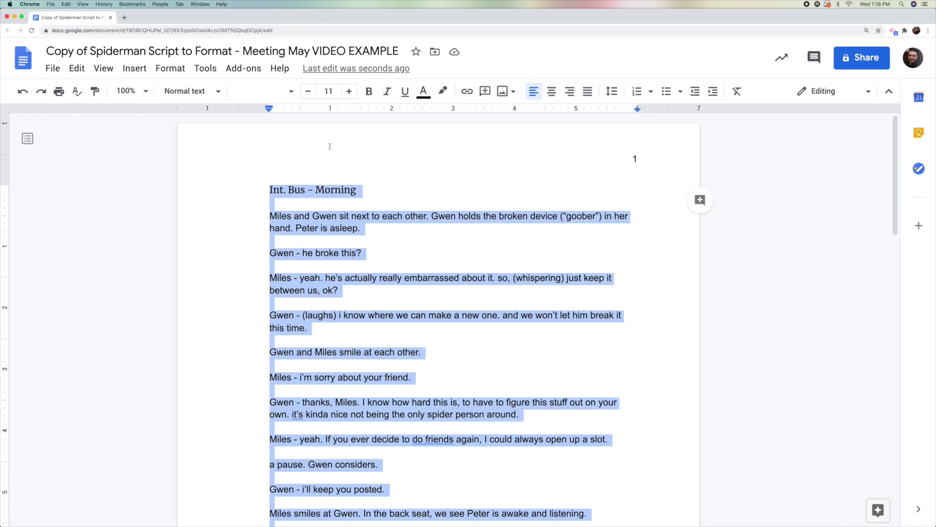
left_click(292, 93)
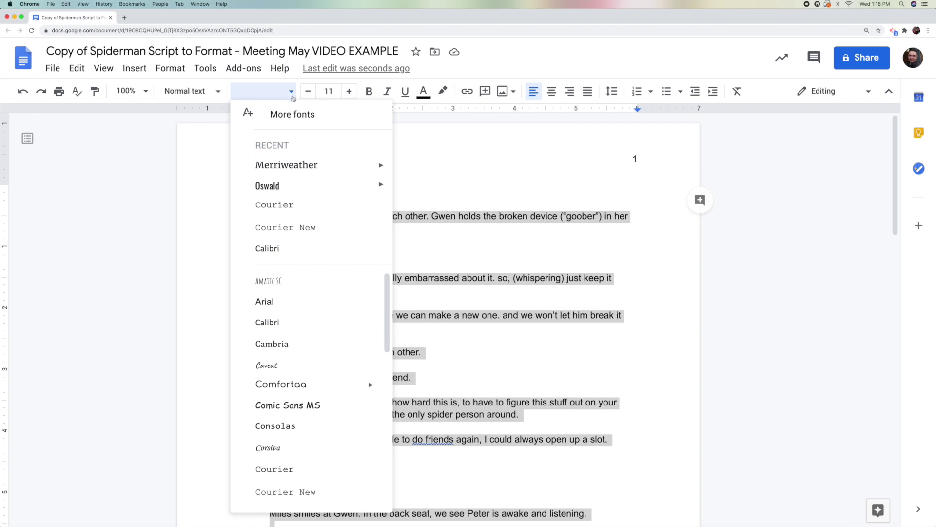
left_click(297, 208)
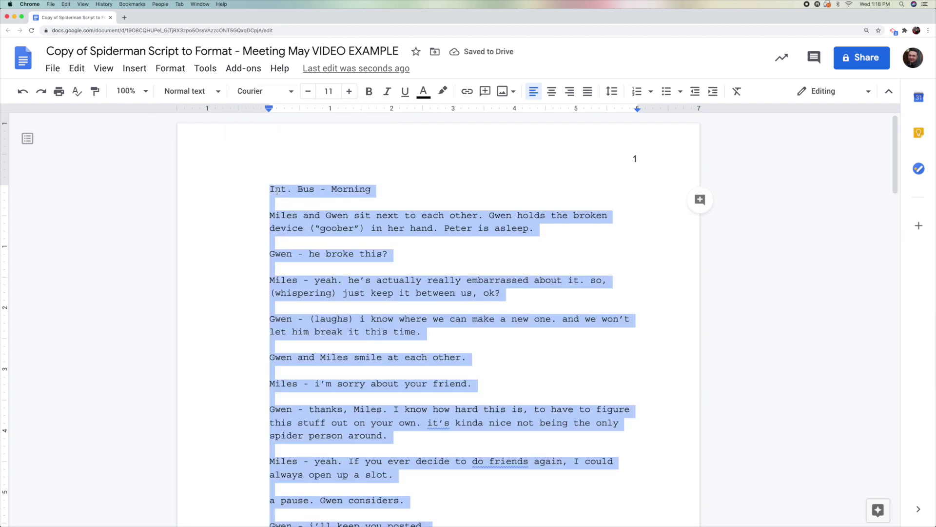
left_click(288, 92)
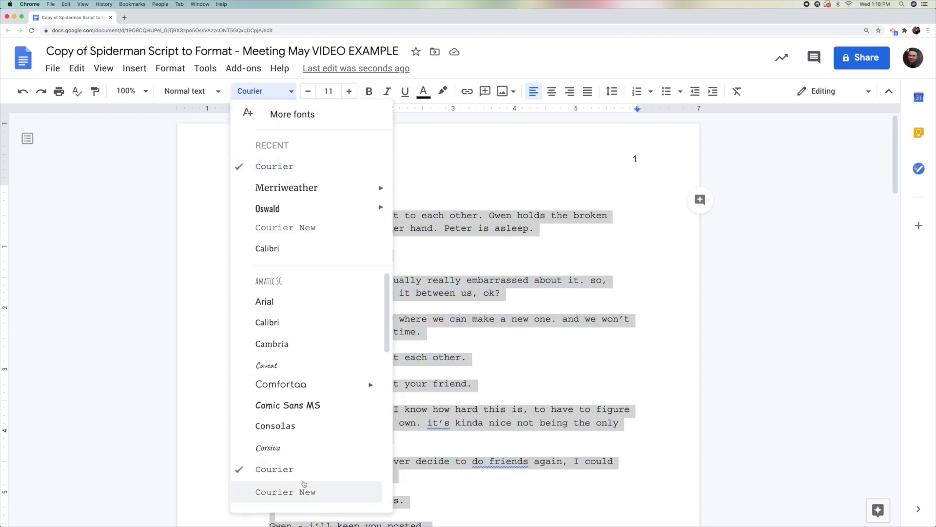
scroll(311, 503, "down", 1)
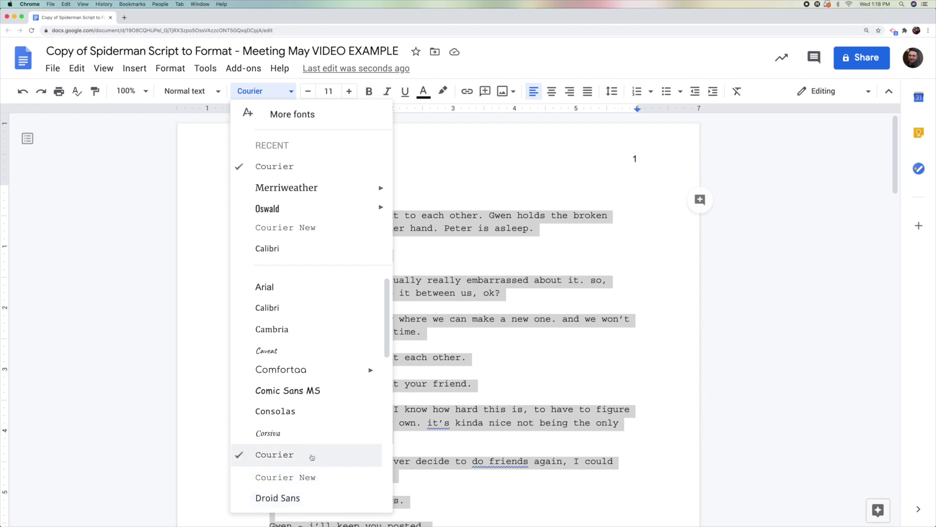
scroll(274, 288, "up", 1)
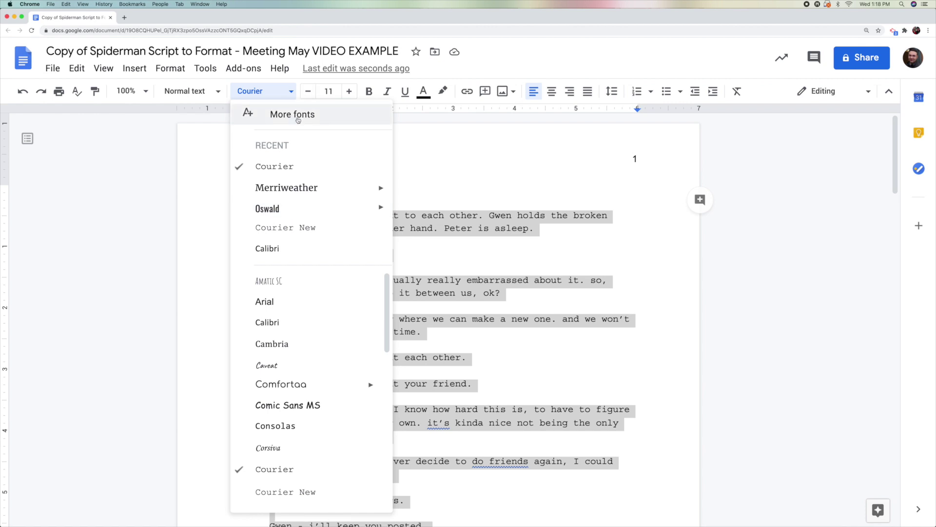
left_click(265, 96)
- Search the full font library for 'cou' and confirm Courier for the script
left_click(263, 91)
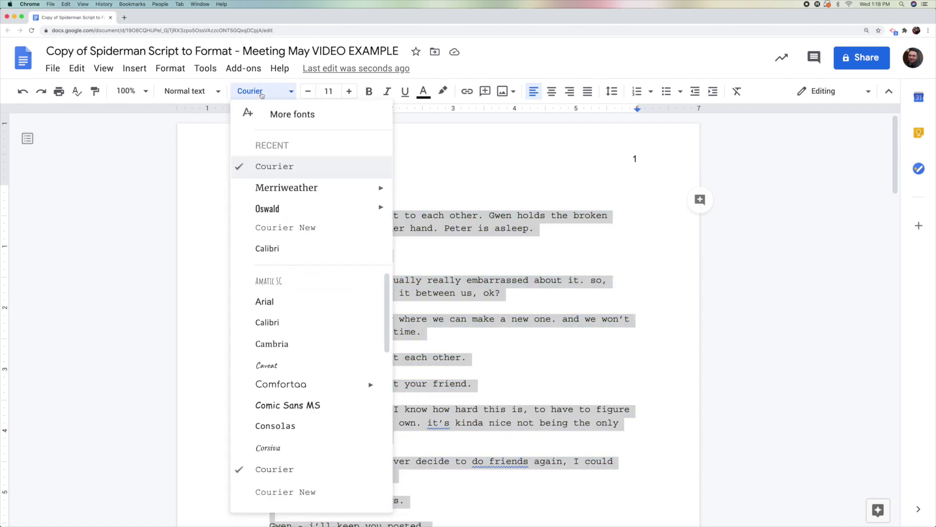
left_click(304, 115)
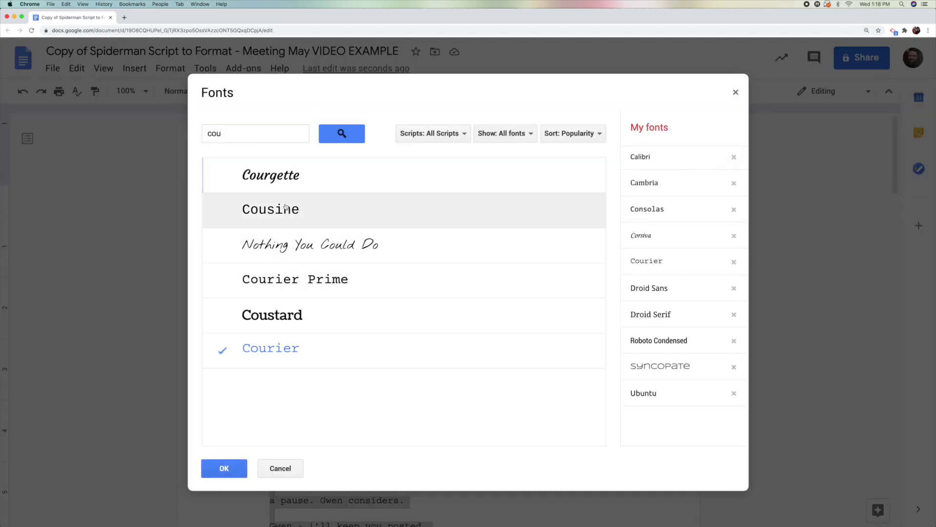
double_click(256, 134)
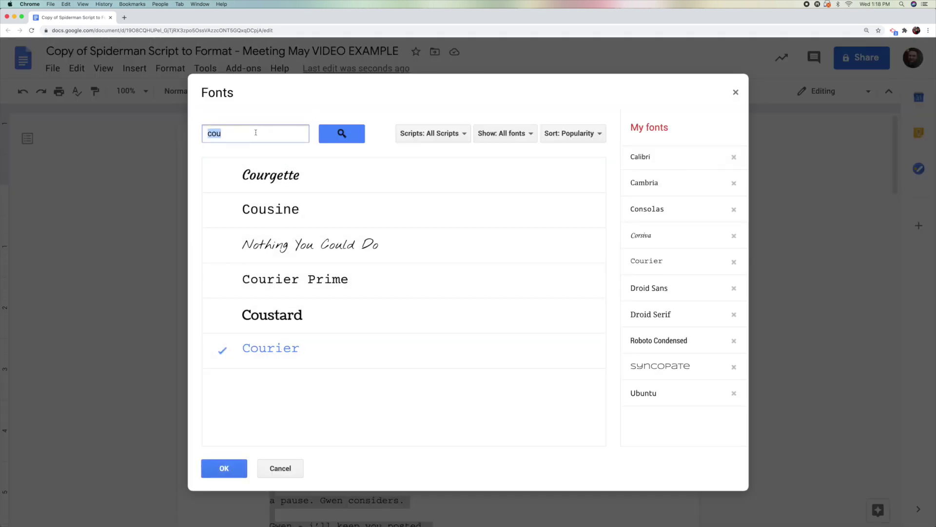
key("BackSpace")
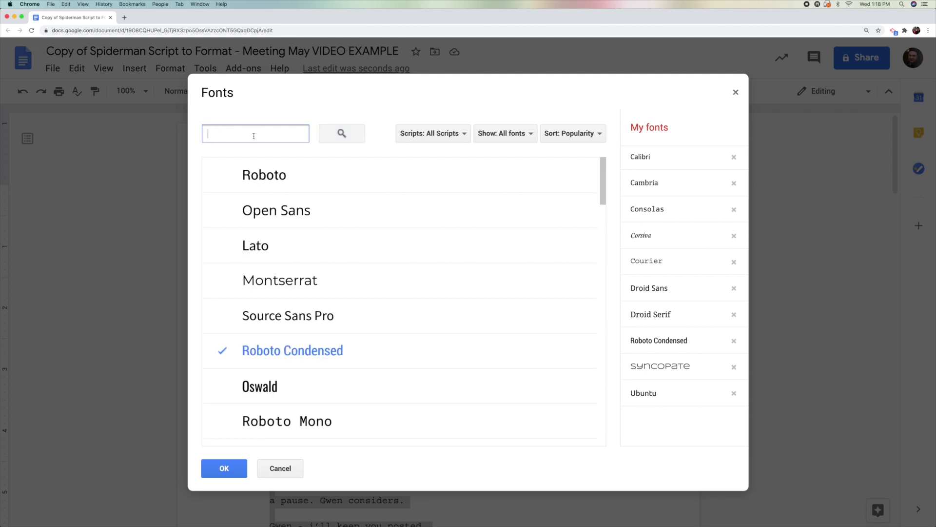
type("cou")
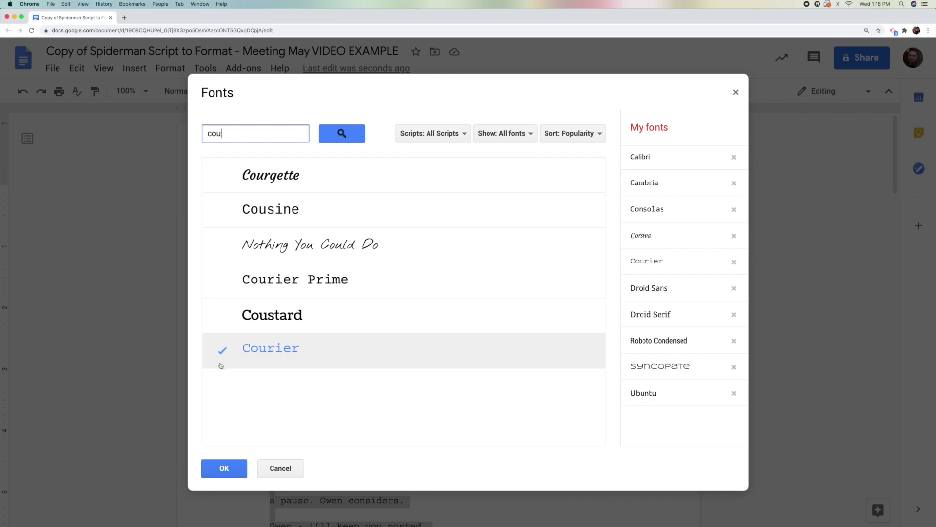
left_click(223, 469)
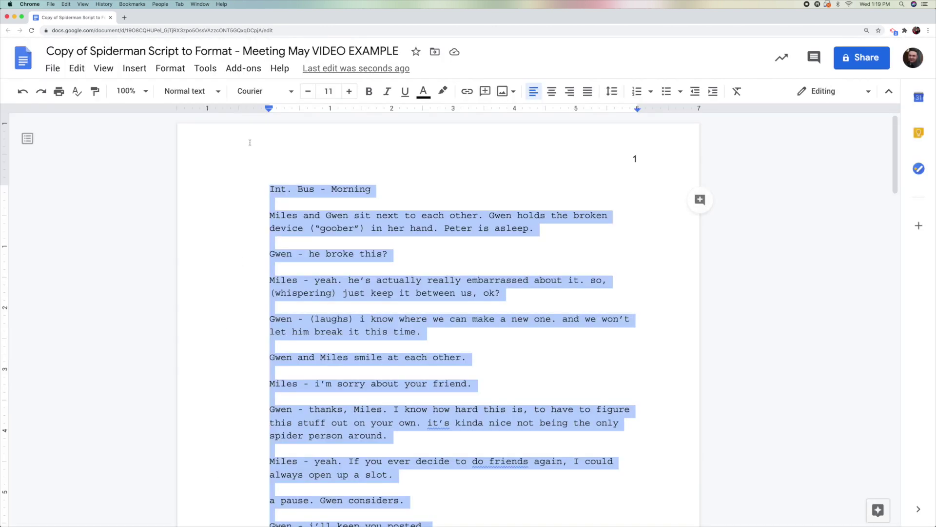
- Reapply Courier to the whole script and enlarge its font one step
left_click(263, 92)
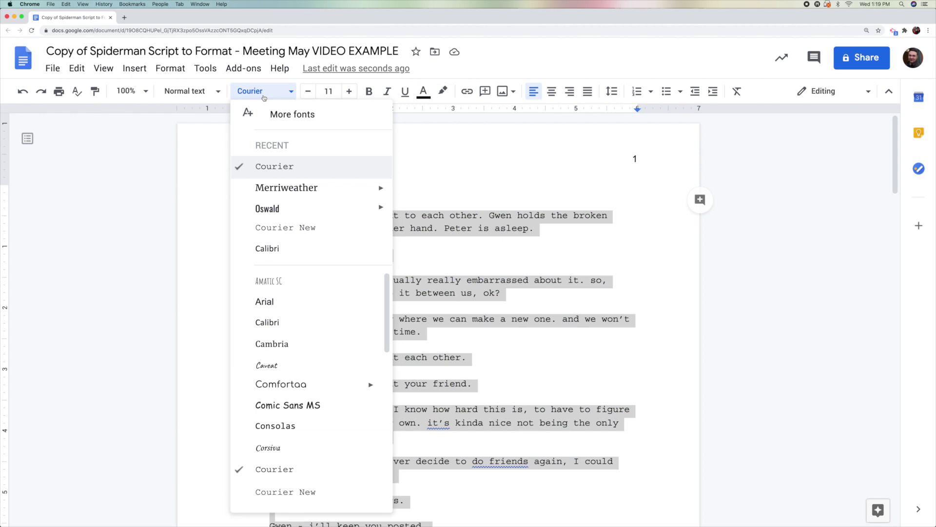
left_click(289, 165)
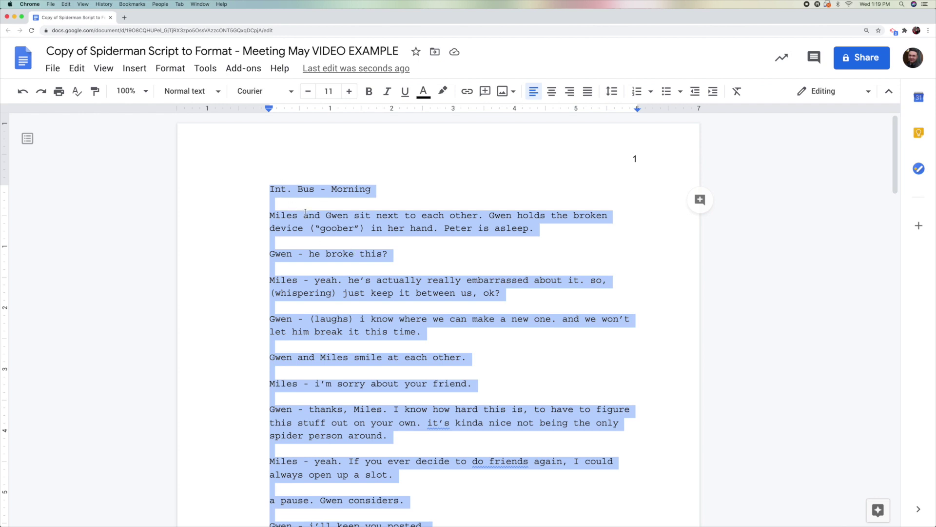
key("super+shift+period")
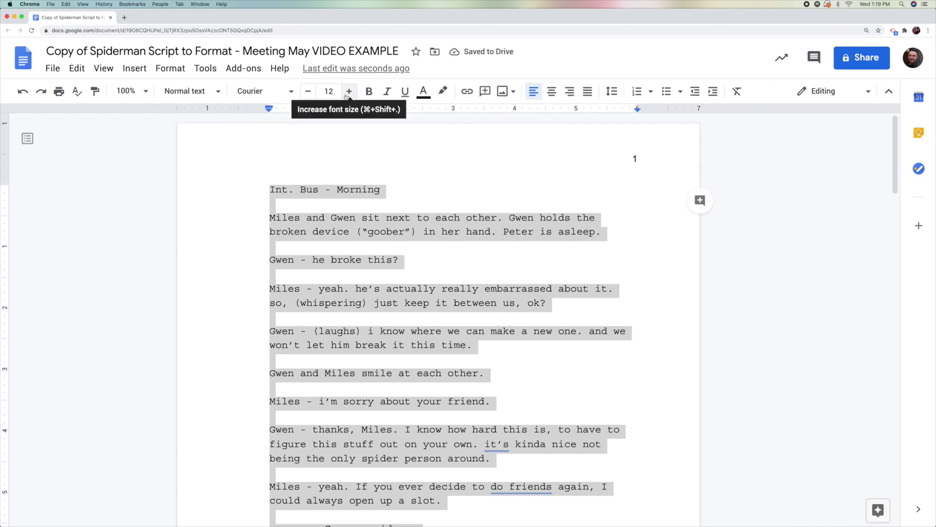
left_click(356, 201)
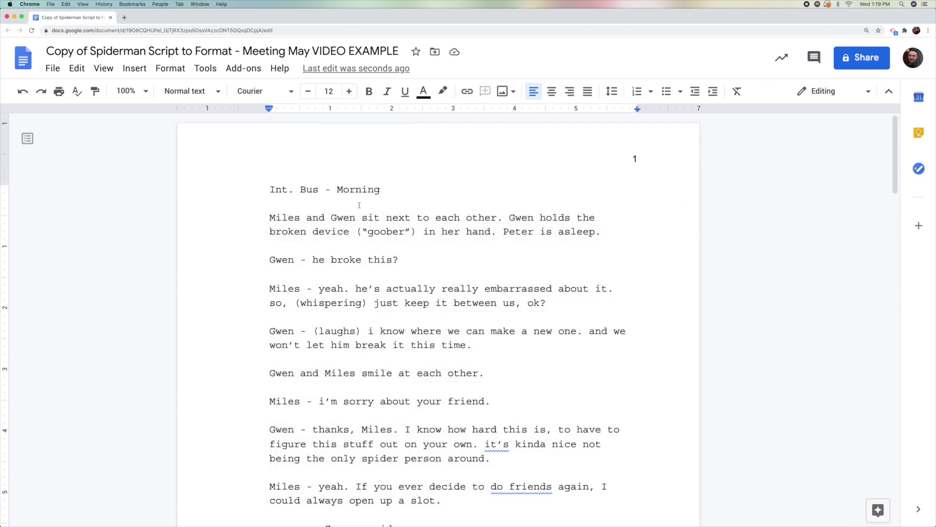
- Select all text and settle the font size at 12 point
key("super+a")
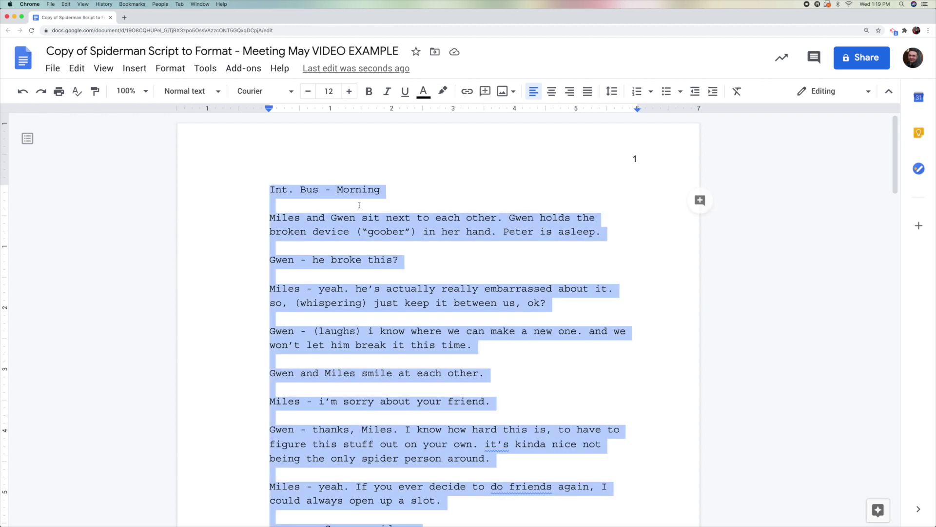
left_click(329, 91)
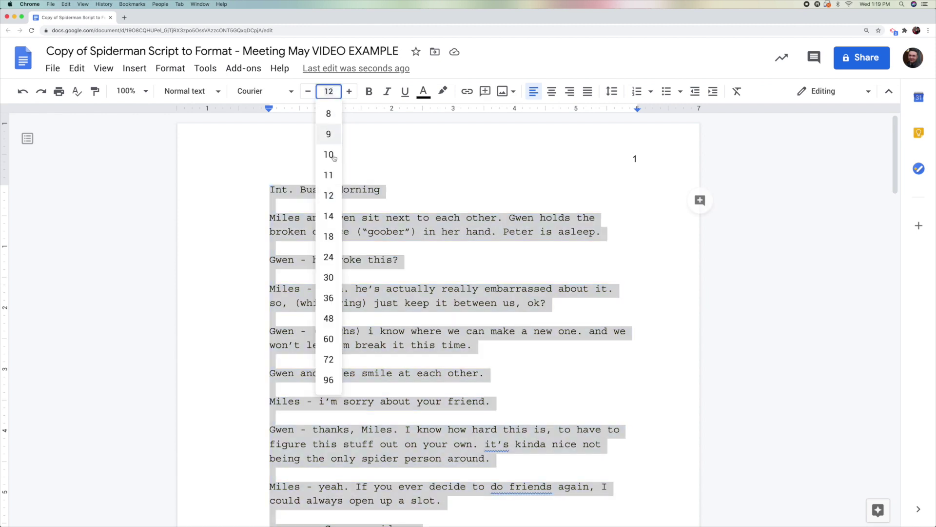
left_click(334, 193)
left_click(350, 91)
left_click(349, 91)
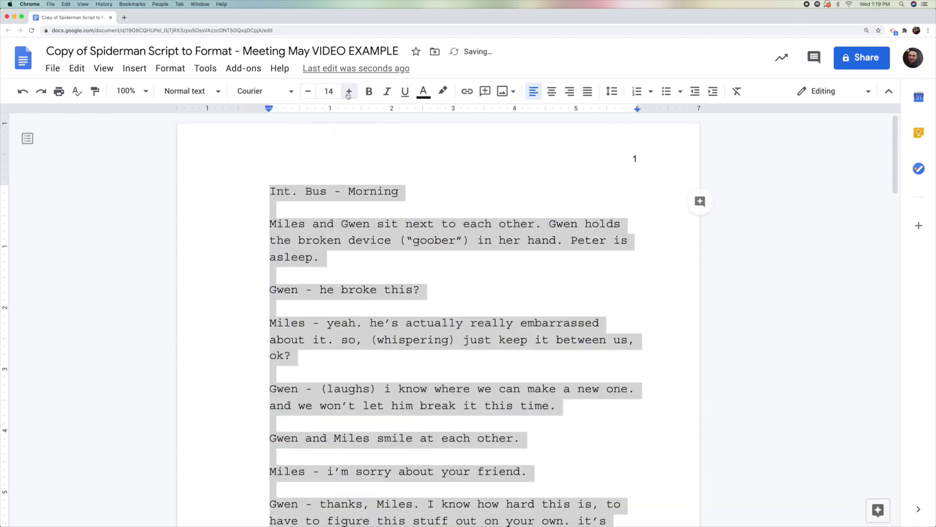
left_click(349, 91)
left_click(308, 91)
left_click(308, 91)
left_click(308, 91)
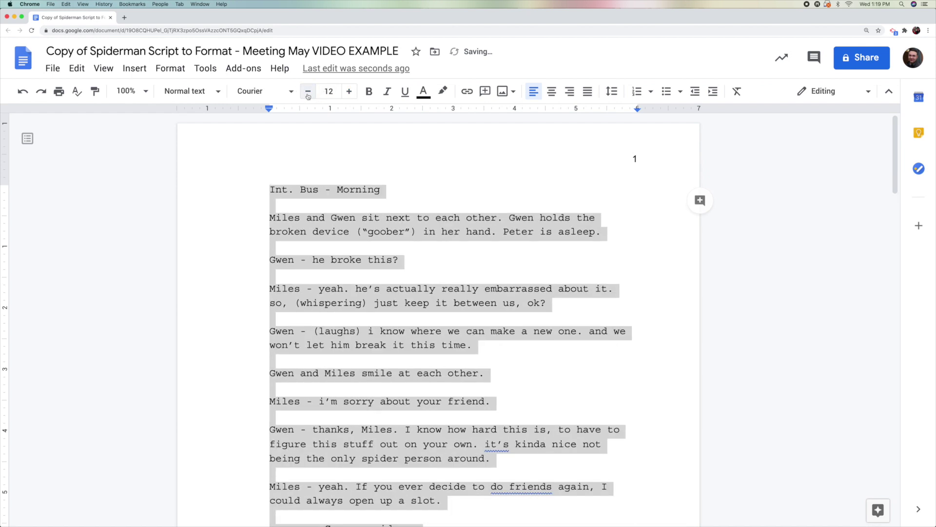
left_click(328, 91)
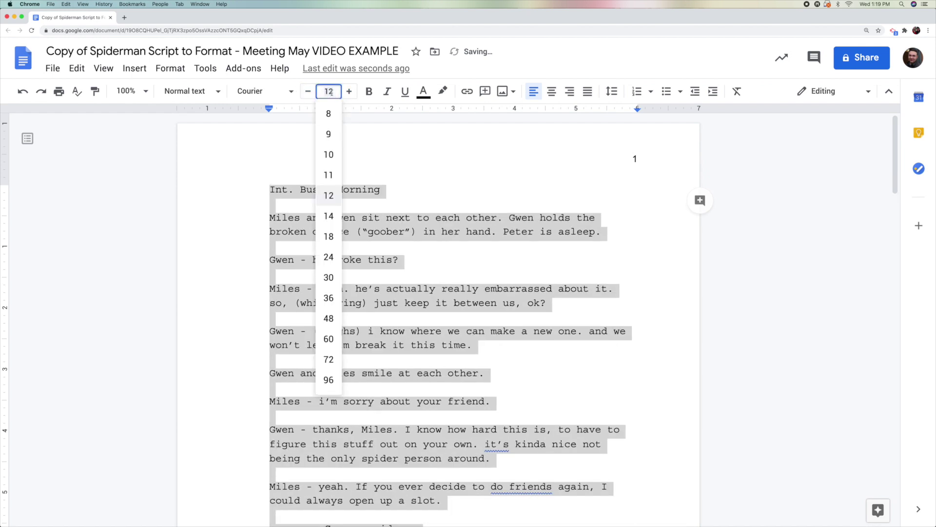
left_click(331, 198)
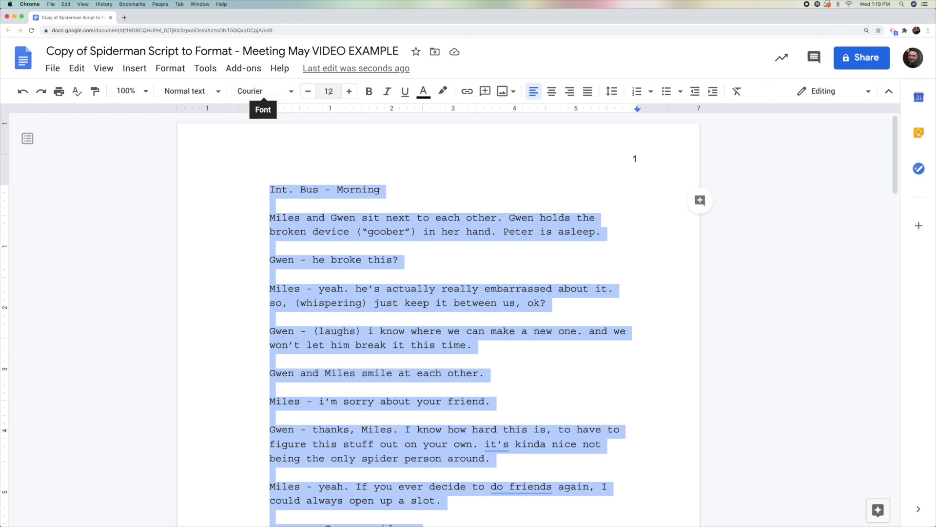
- Select the whole 'Int. Bus - Morning' heading and make it bold
left_click(401, 192)
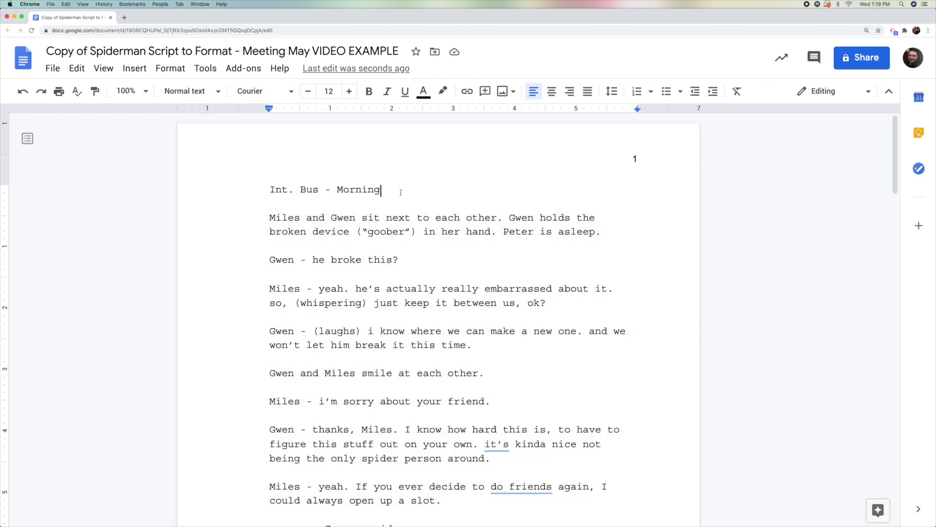
left_click_drag(385, 189, 269, 195)
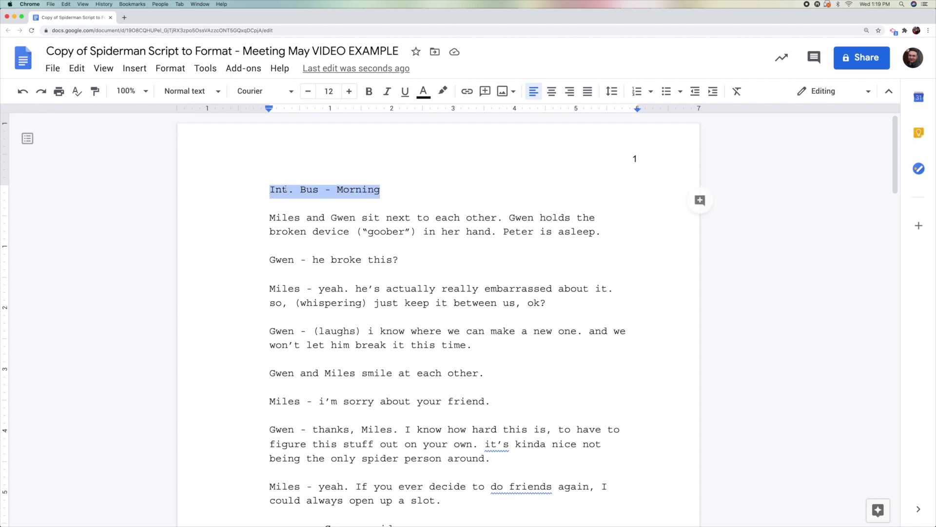
left_click_drag(270, 190, 293, 191)
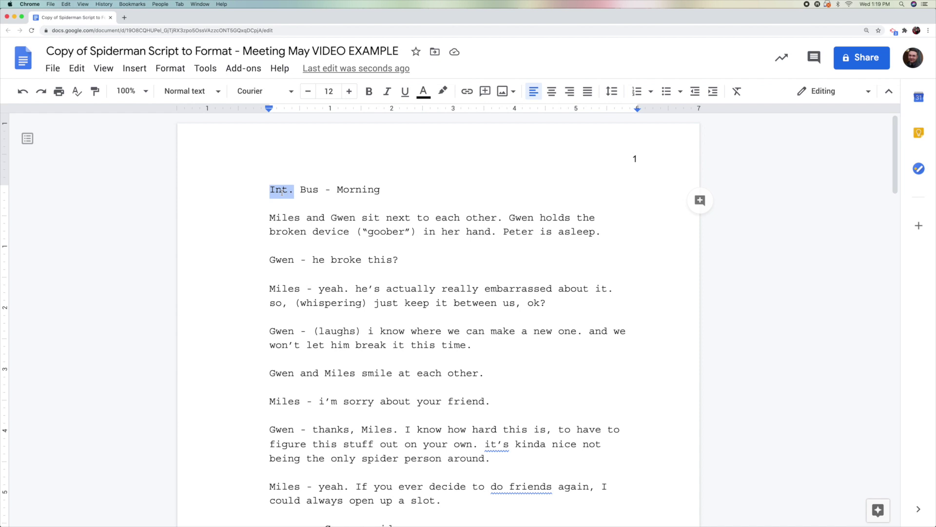
left_click(282, 192)
left_click_drag(300, 190, 321, 190)
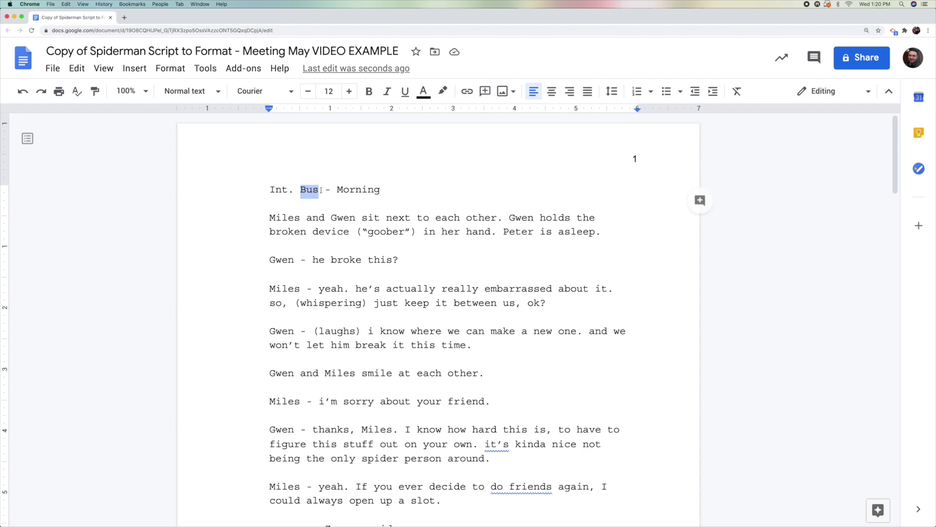
left_click_drag(337, 189, 383, 187)
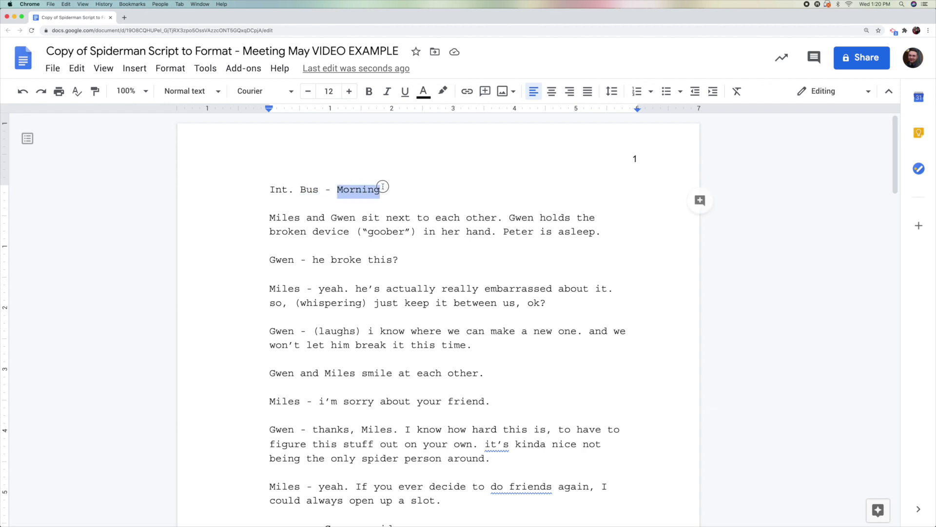
left_click_drag(269, 189, 380, 190)
left_click_drag(379, 190, 270, 191)
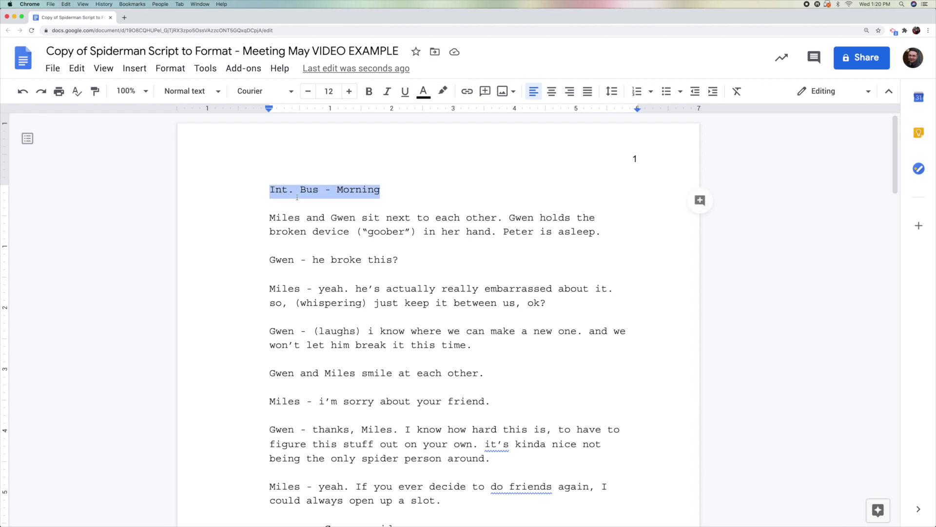
left_click(370, 97)
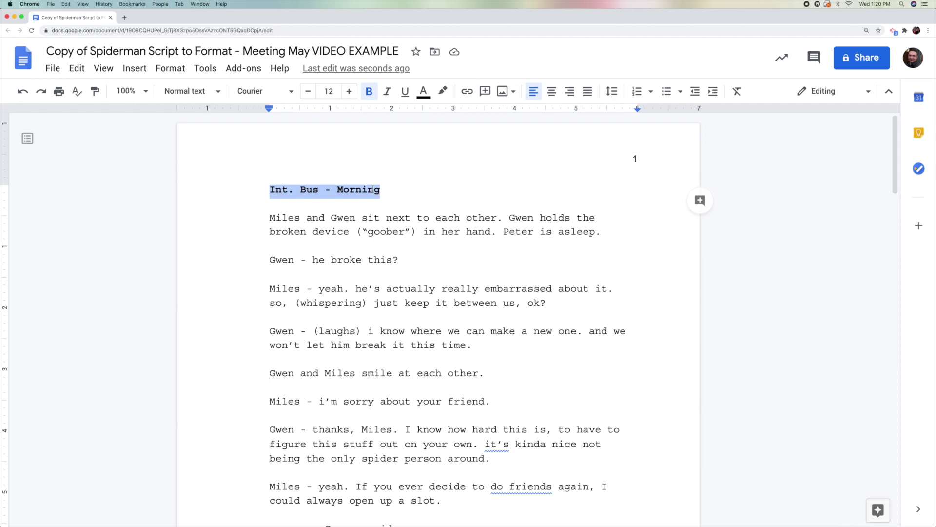
left_click(177, 70)
- Change the slug line to uppercase so it reads 'INT. BUS - MORNING'
mouse_move(189, 96)
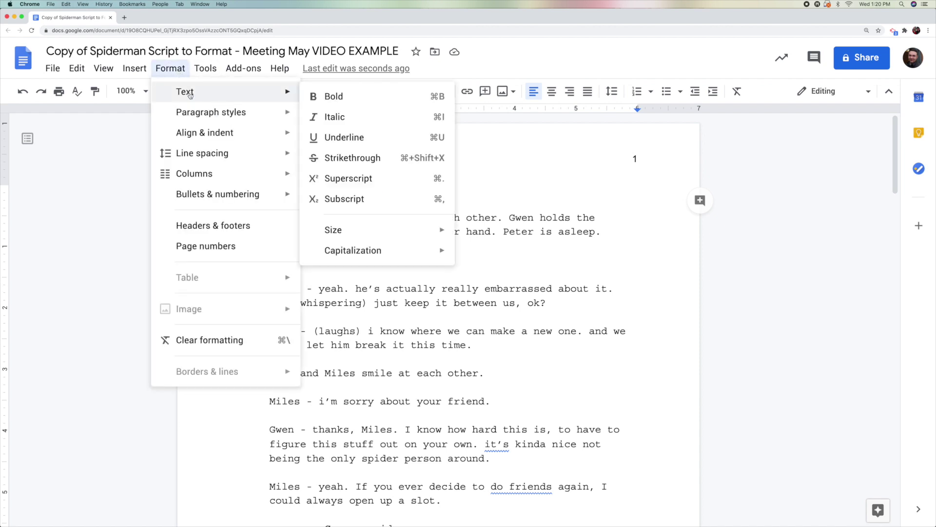
mouse_move(351, 250)
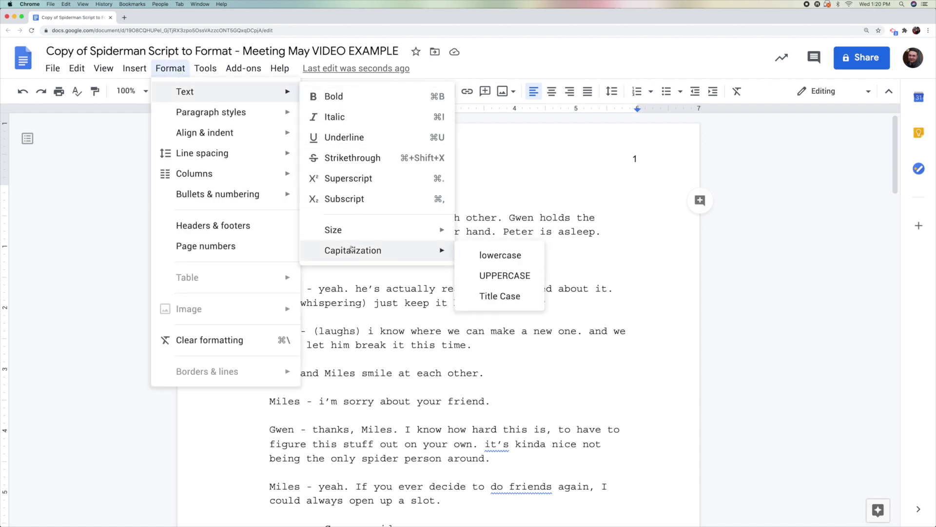
left_click(501, 280)
left_click(404, 190)
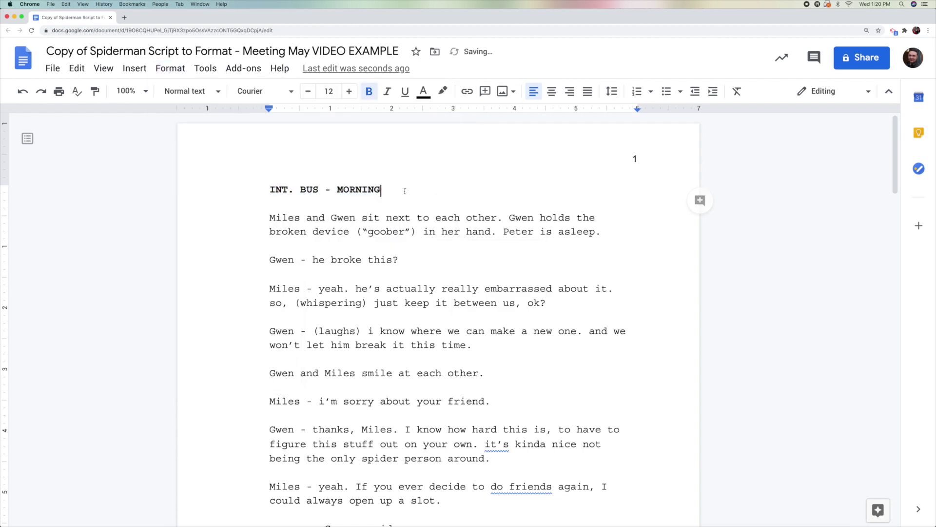
left_click_drag(277, 190, 440, 186)
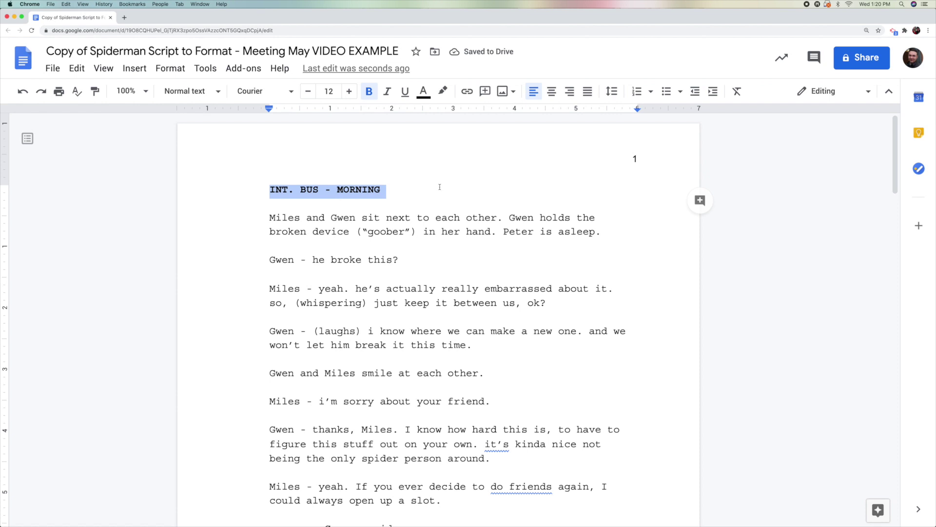
left_click(418, 191)
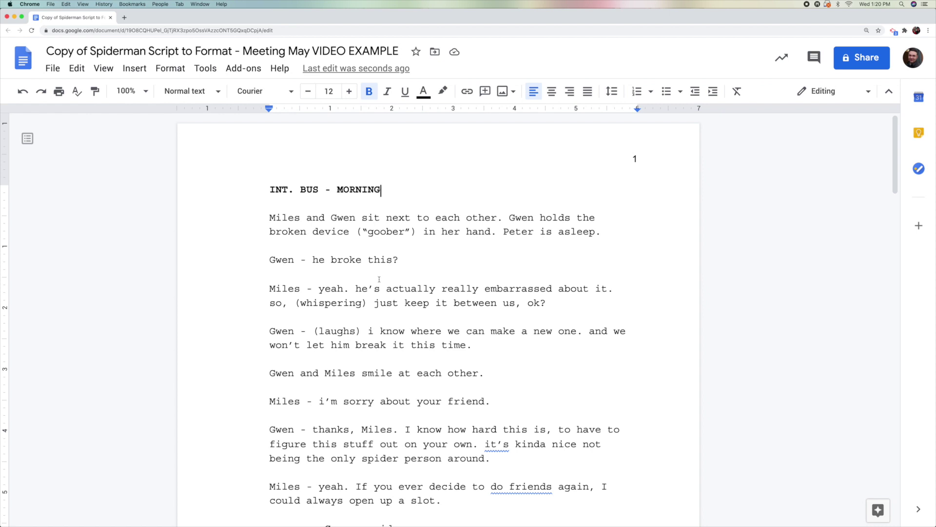
left_click_drag(270, 217, 589, 217)
left_click_drag(295, 231, 352, 231)
left_click_drag(361, 231, 595, 233)
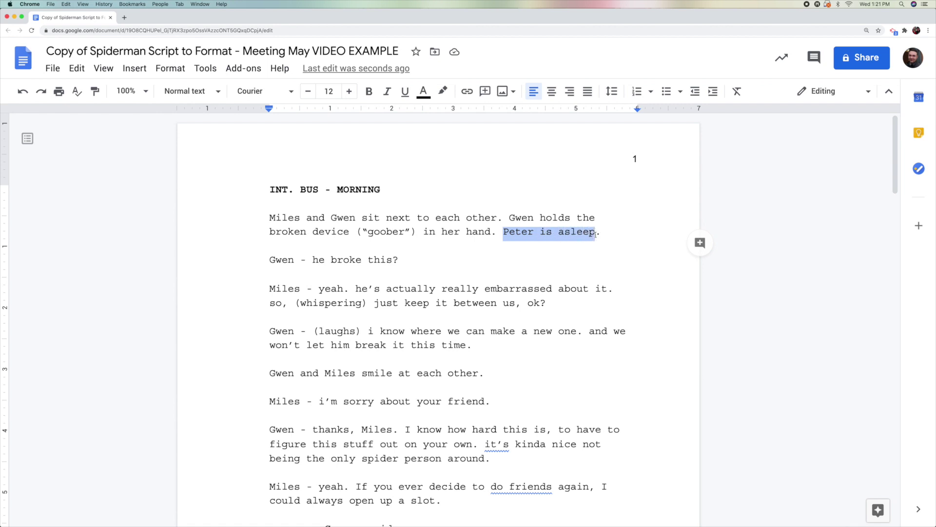
left_click_drag(273, 217, 615, 230)
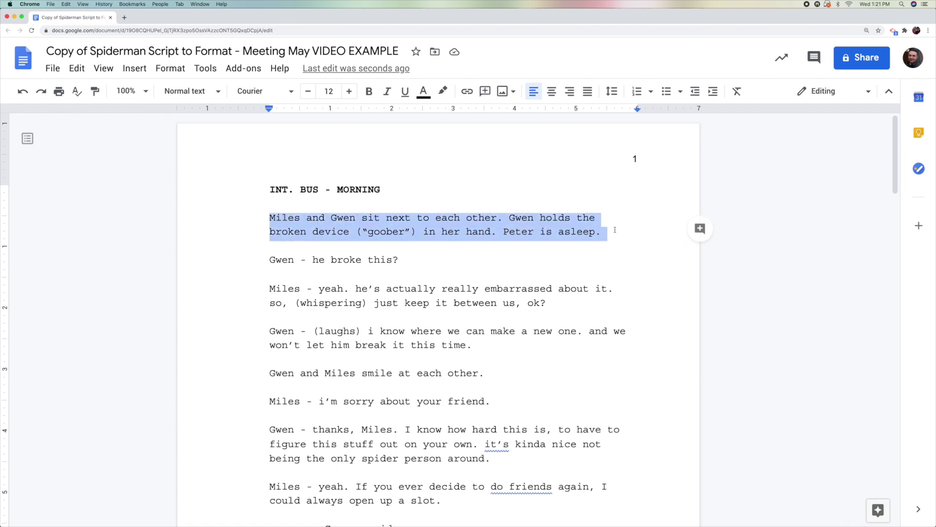
left_click(265, 238)
left_click(268, 218)
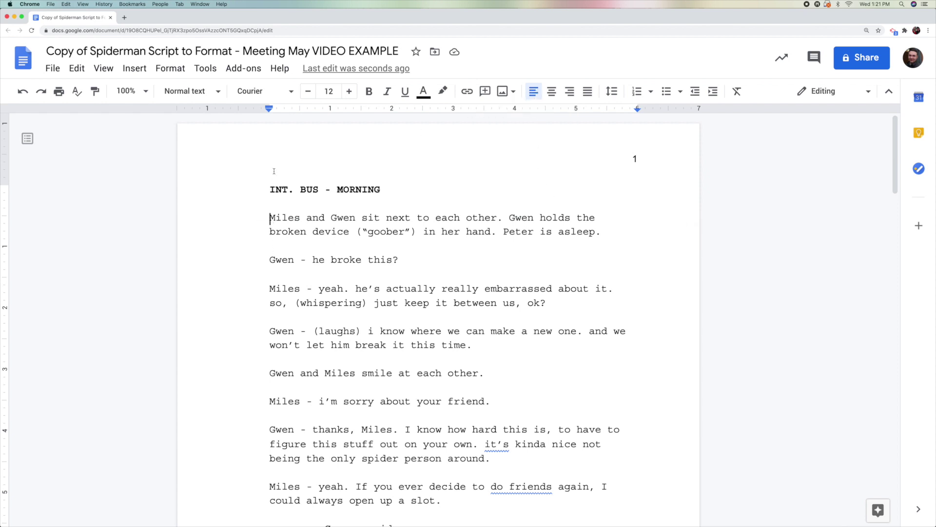
left_click(552, 91)
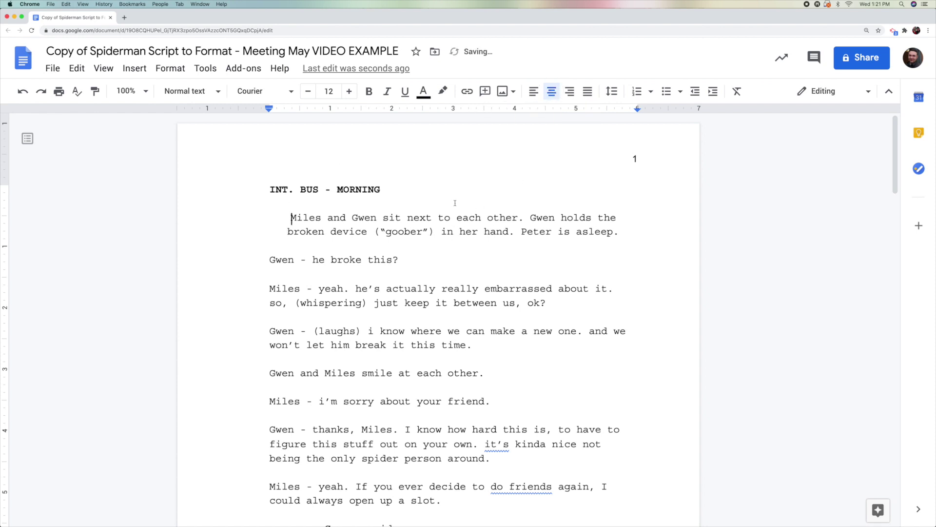
key("super+shift+r")
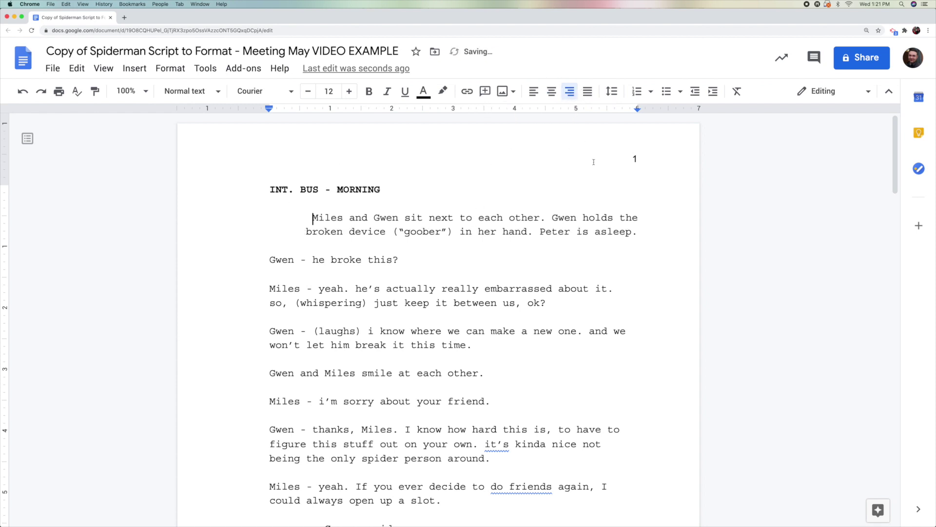
left_click(588, 96)
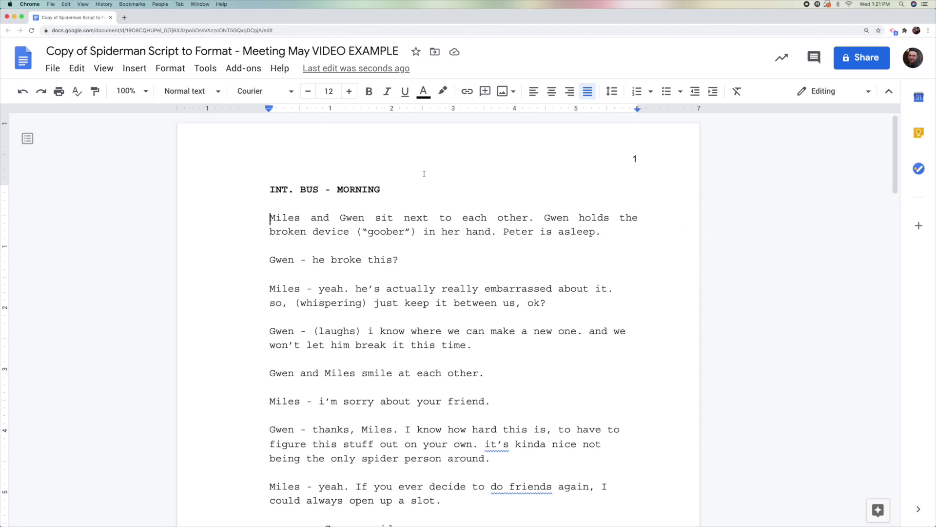
left_click(534, 93)
left_click(281, 261)
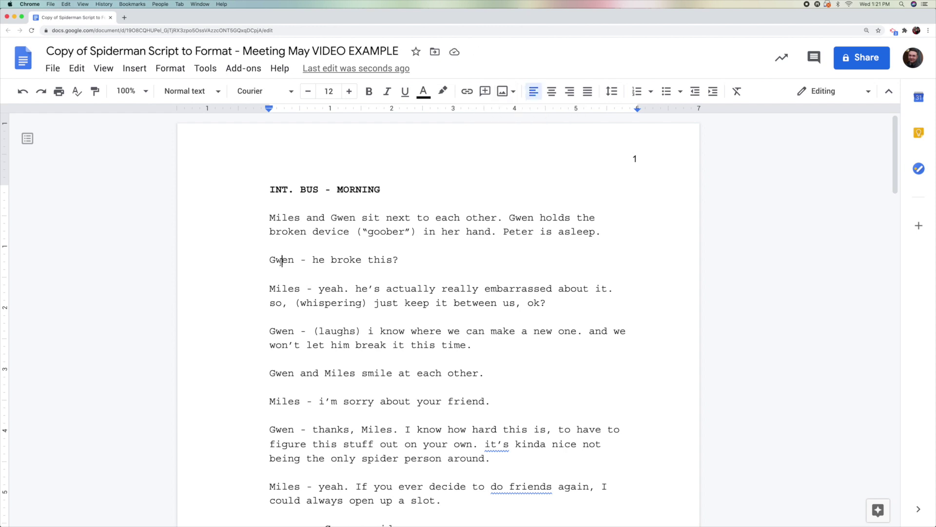
- Capitalize 'he' to 'He' in Gwen's line
left_click_drag(270, 261, 393, 260)
left_click(352, 260)
left_click_drag(319, 259, 314, 260)
type("H")
left_click(331, 259)
- Delete the separator after Gwen and move 'He broke this?' onto its own line
left_click_drag(272, 259, 404, 260)
left_click_drag(313, 260, 397, 259)
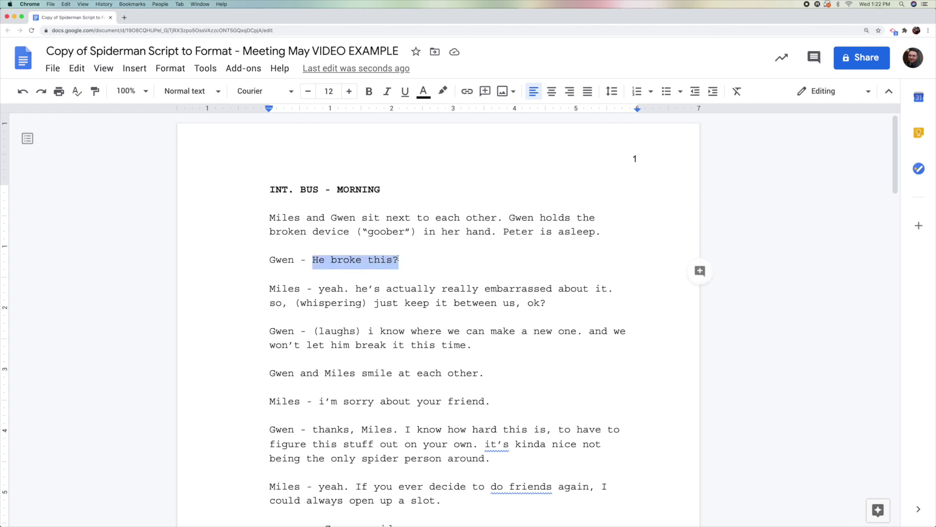
left_click(314, 260)
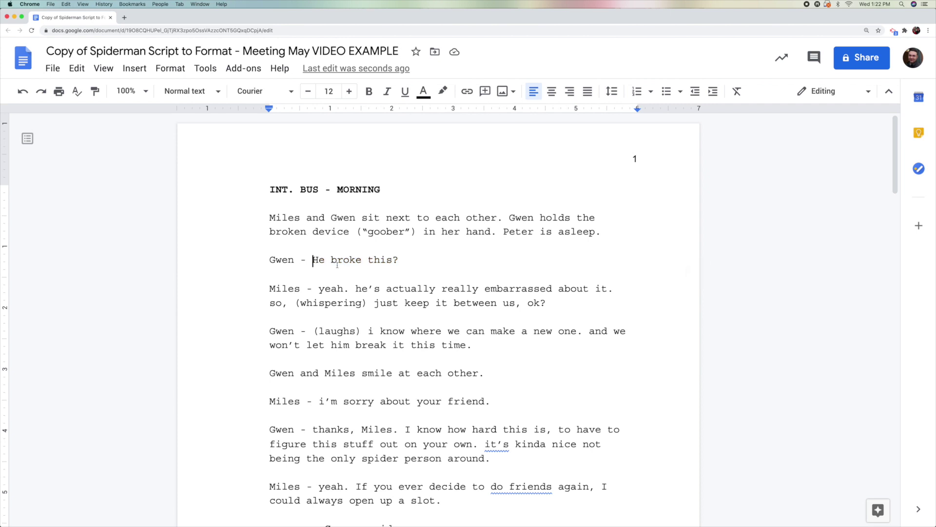
key("BackSpace")
key("BackSpace")
key("BackSpace")
key("Return")
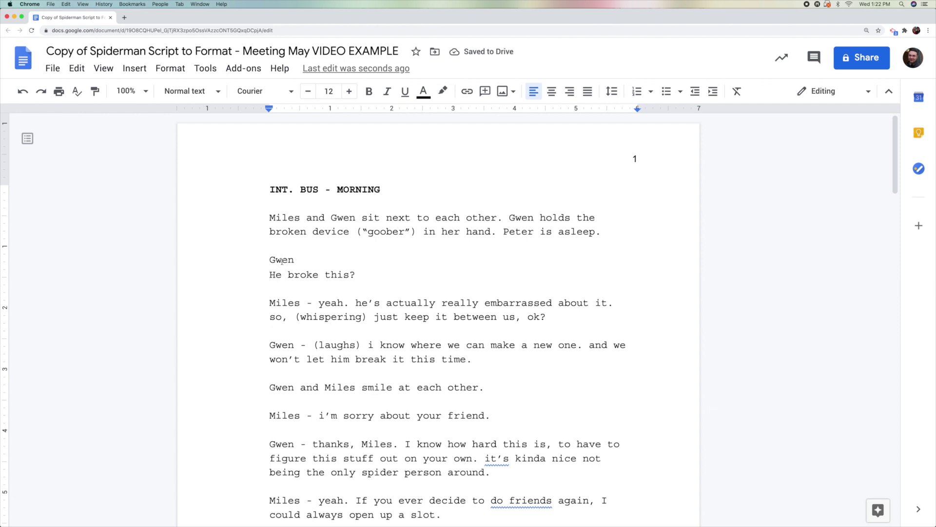
left_click_drag(270, 275, 360, 272)
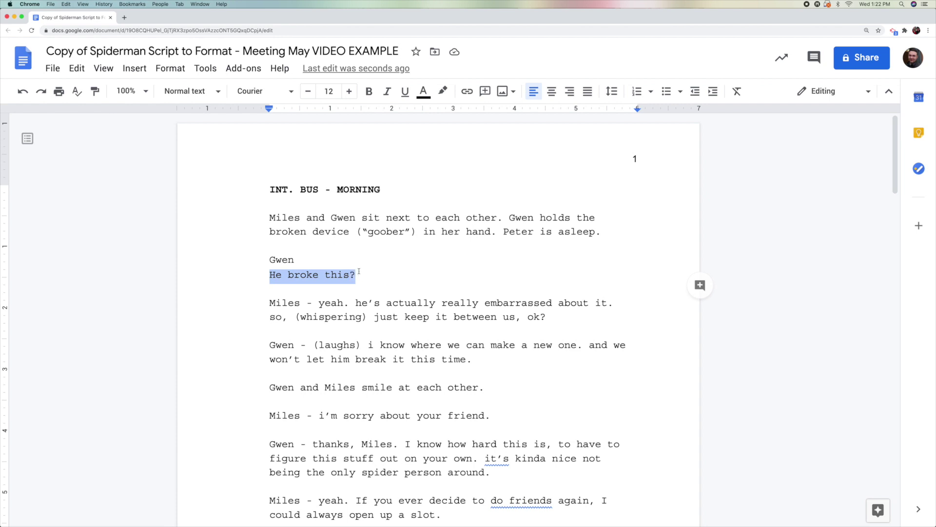
- Change the character name Gwen to uppercase 'GWEN'
left_click(286, 261)
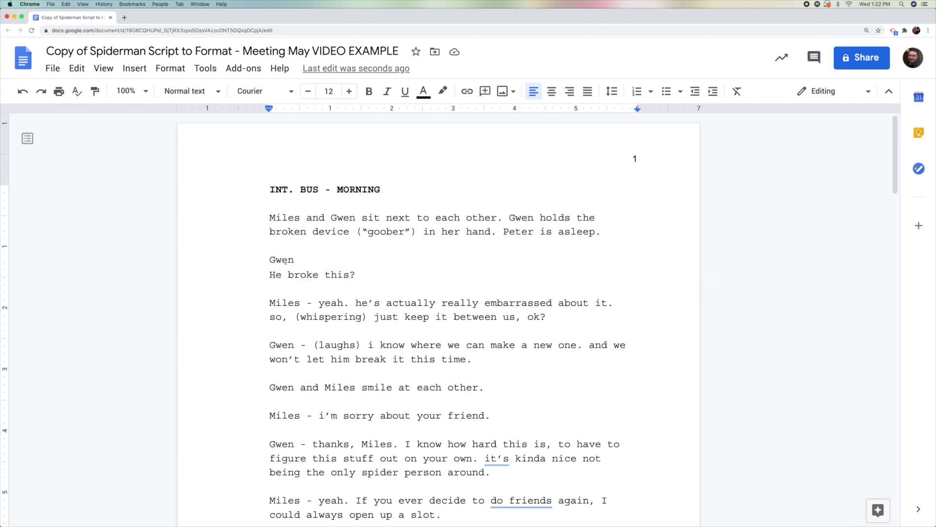
double_click(288, 260)
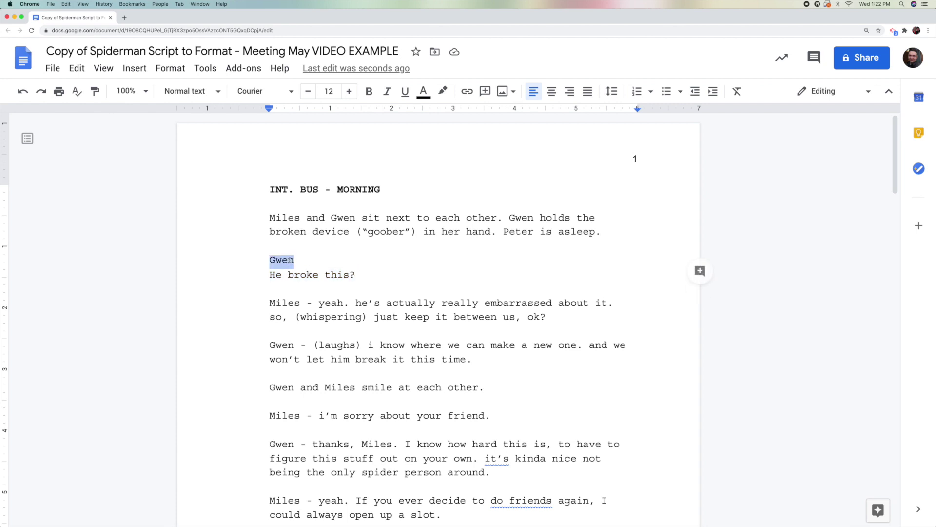
left_click(170, 69)
mouse_move(178, 97)
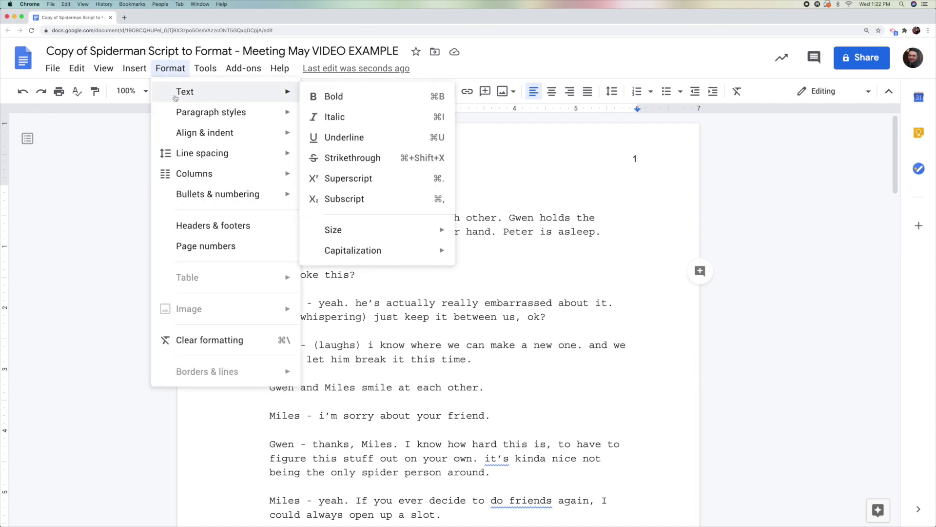
mouse_move(358, 251)
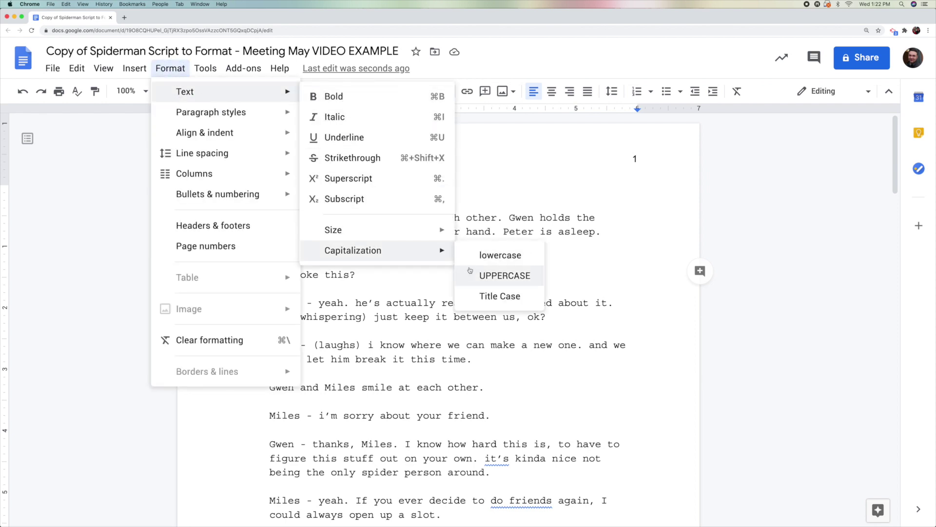
left_click(488, 275)
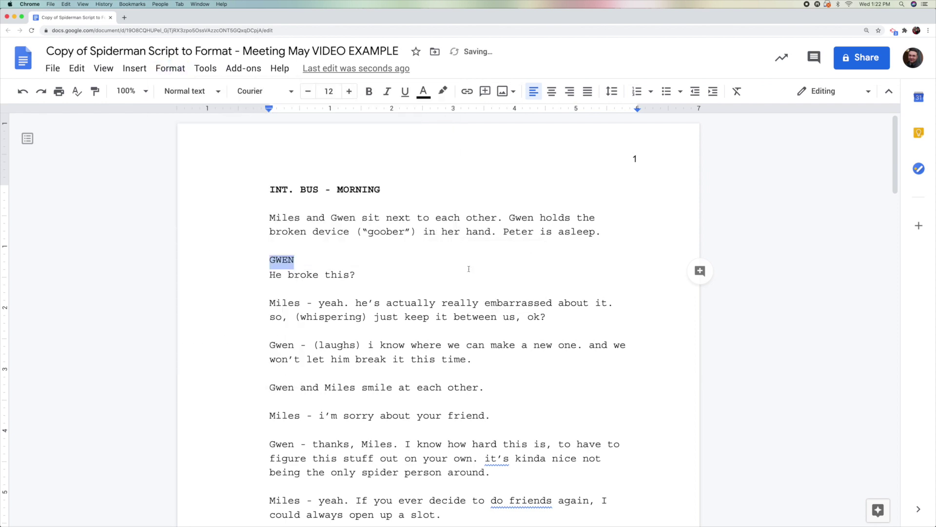
left_click(289, 259)
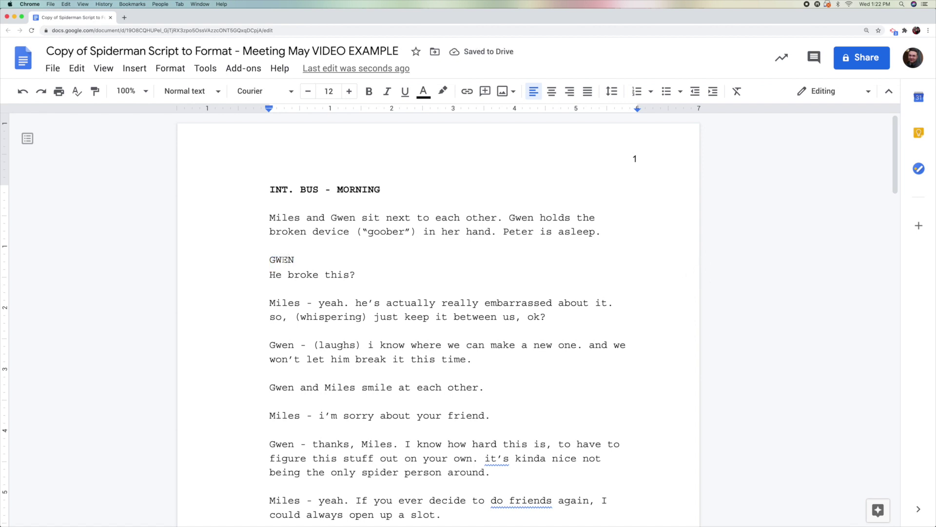
- Center the GWEN line above her dialogue
double_click(281, 259)
left_click(280, 259)
left_click(551, 95)
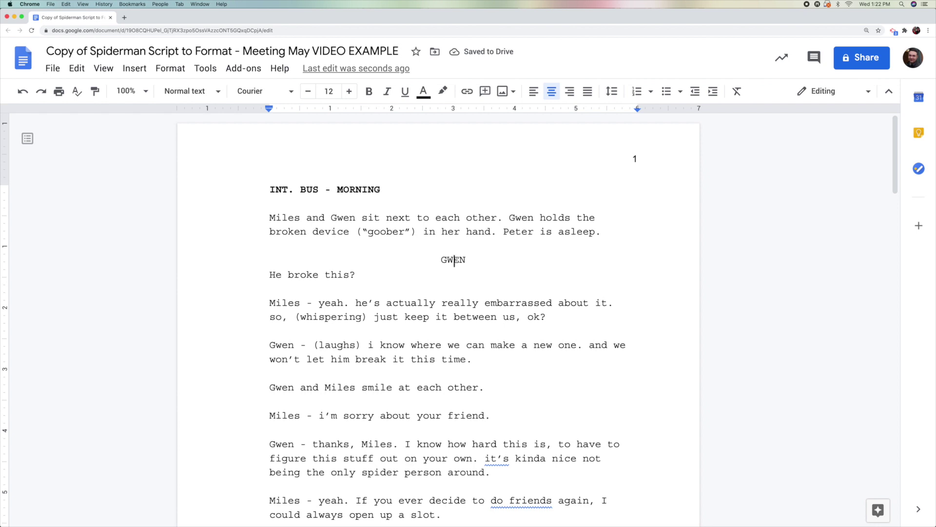
left_click(271, 276)
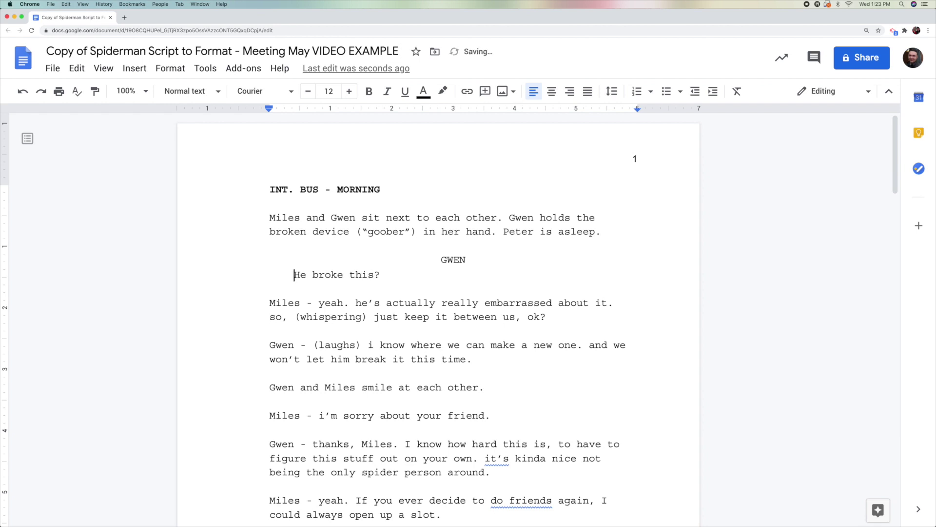
- Remove the tab from 'He broke this?' and set a 1-inch left indent on the ruler
key("BackSpace")
key("BackSpace")
key("BackSpace")
key("BackSpace")
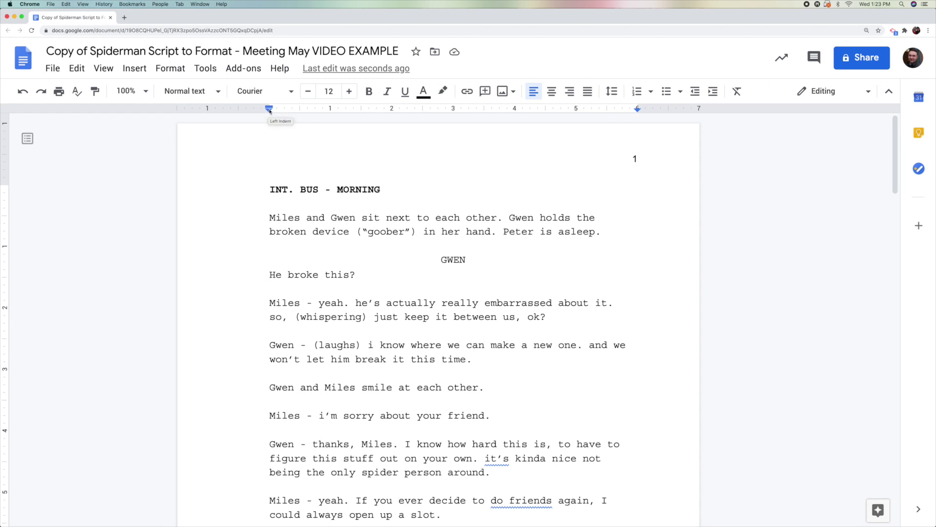
mouse_move(267, 110)
left_mouse_down()
mouse_move(302, 109)
mouse_move(269, 110)
left_mouse_up()
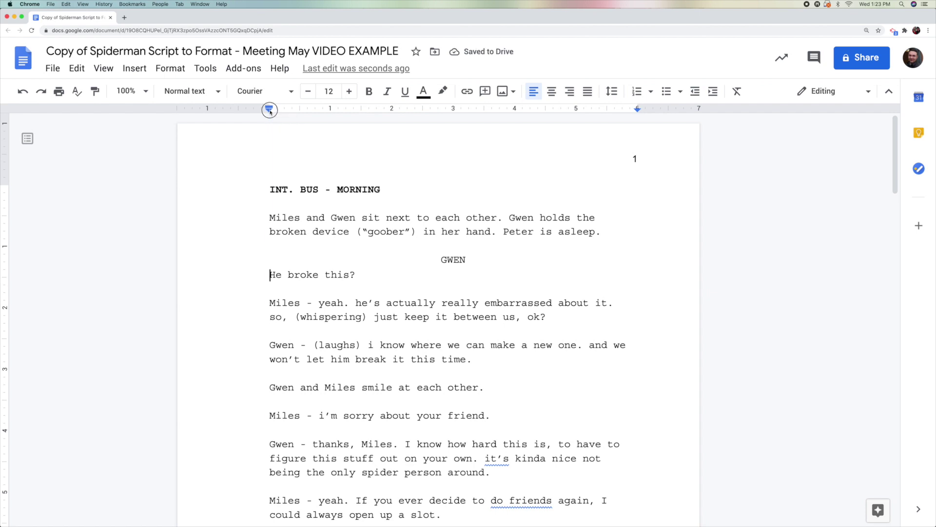
left_click_drag(269, 110, 330, 110)
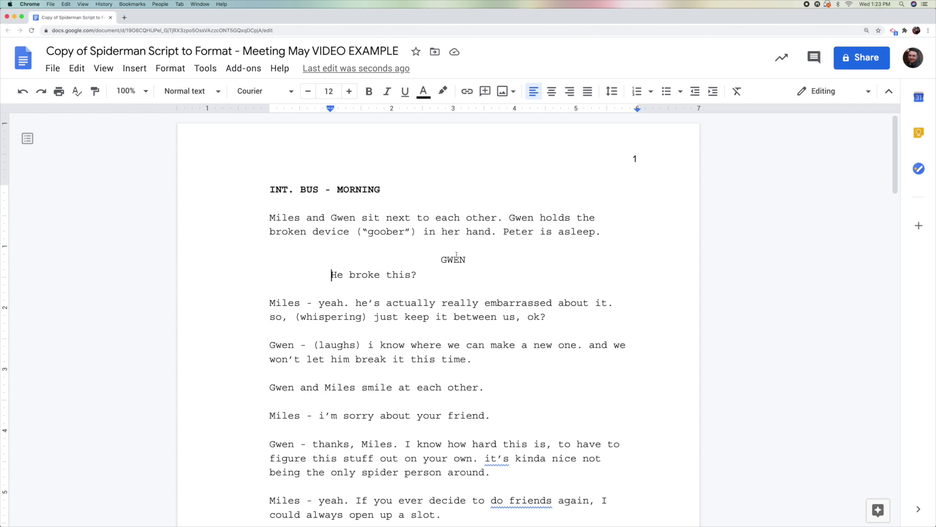
- Remove the dash after Miles and move his dialogue onto its own line
left_click(281, 304)
left_click(320, 304)
key("BackSpace")
key("BackSpace")
key("BackSpace")
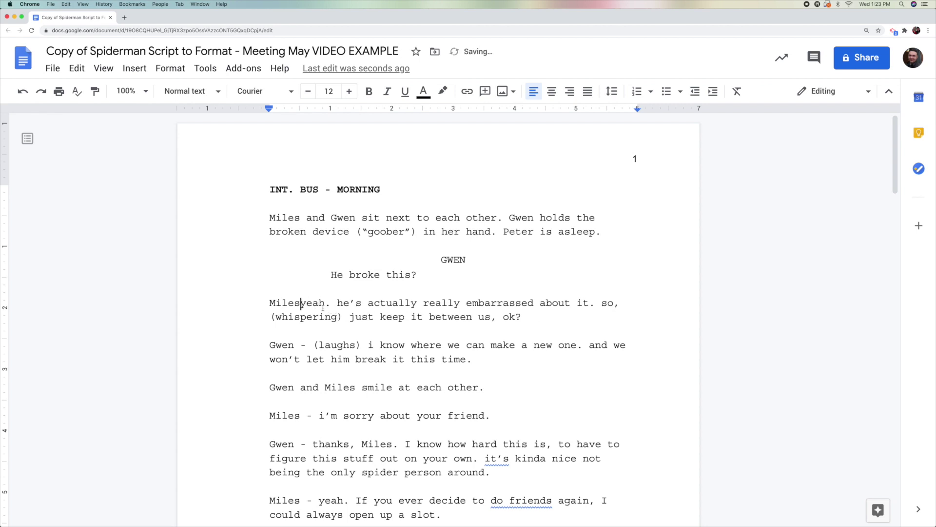
key("Return")
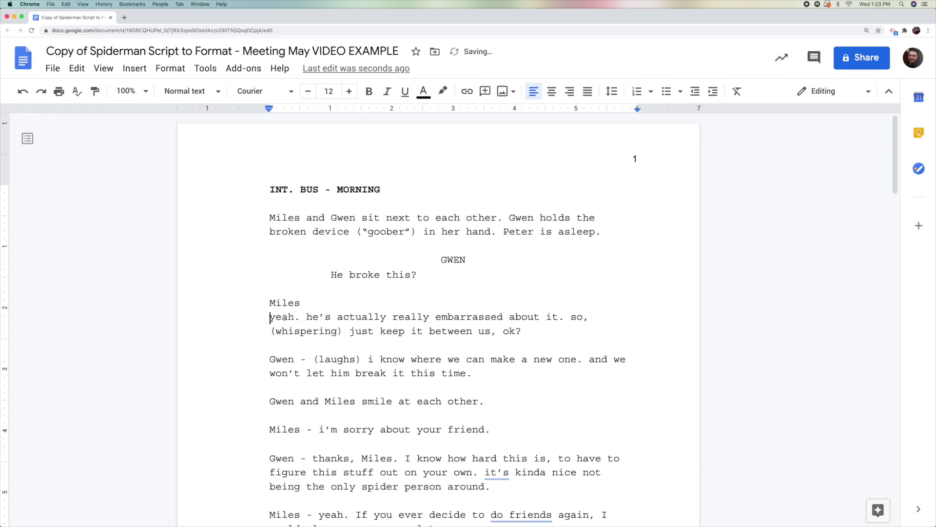
- Capitalize Yeah, He's and So in Miles's dialogue
left_click_drag(277, 318, 267, 318)
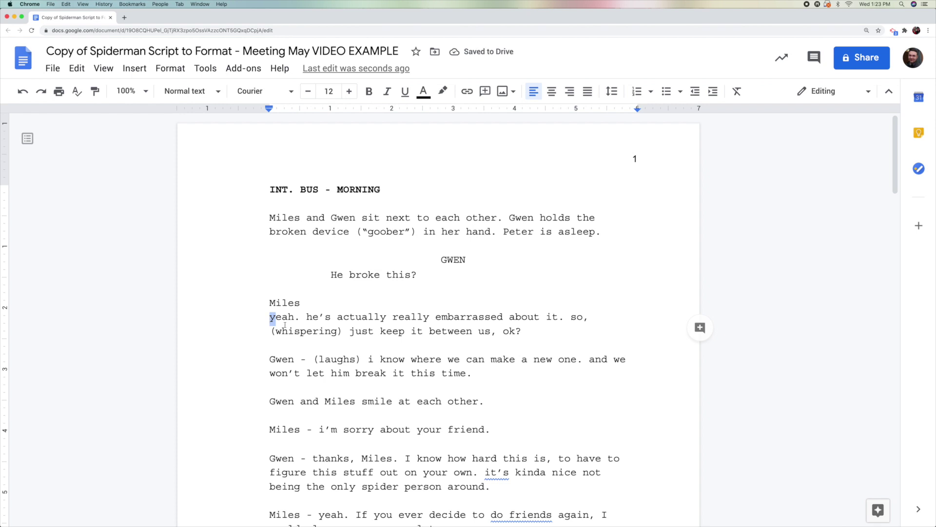
type("Y")
left_click(308, 317)
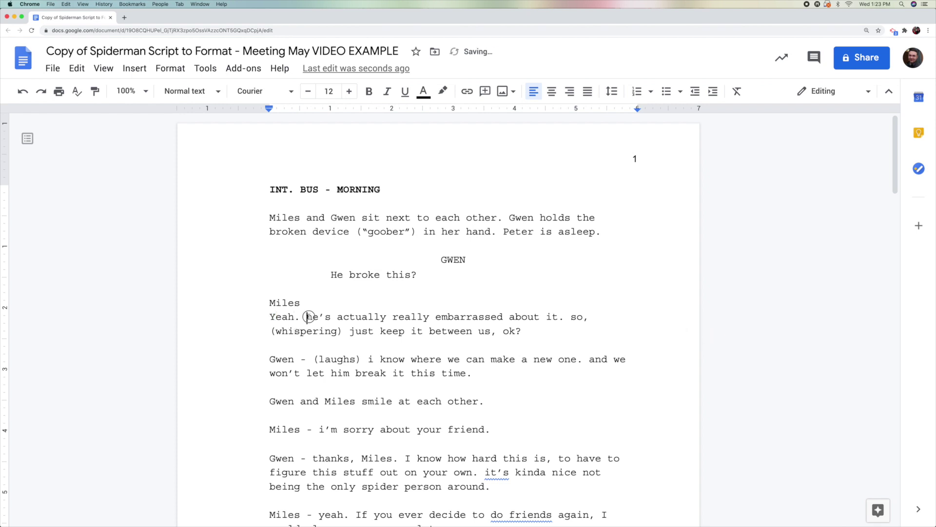
left_click_drag(309, 317, 314, 317)
type("H")
left_click_drag(570, 317, 578, 317)
type("S")
- Change the name Miles to uppercase MILES and center its line
key("Up")
key("Left")
key("Left")
key("Left")
key("Left")
double_click(288, 305)
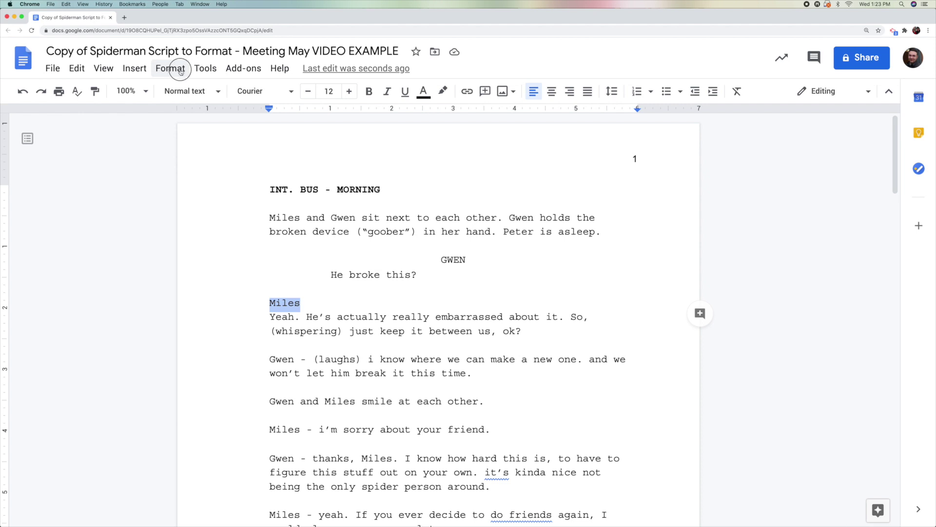
left_click(178, 69)
mouse_move(180, 90)
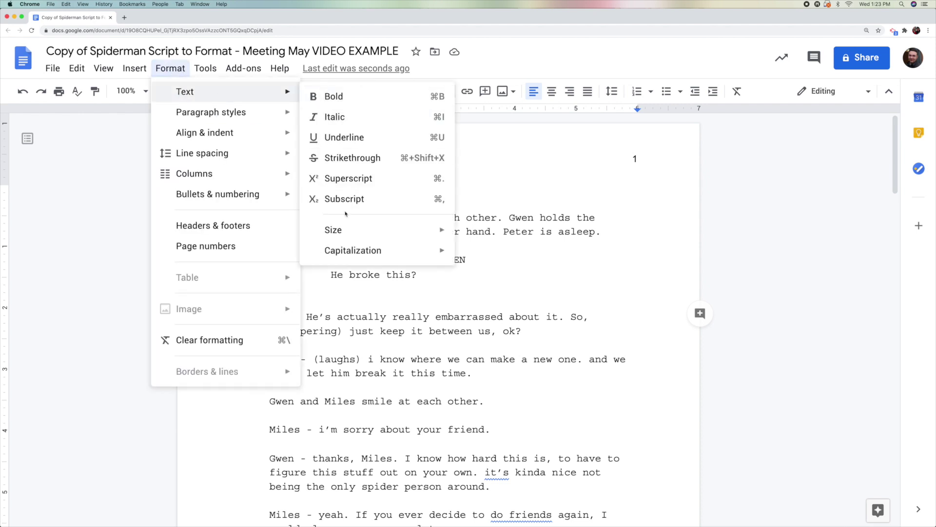
mouse_move(348, 258)
left_click(505, 278)
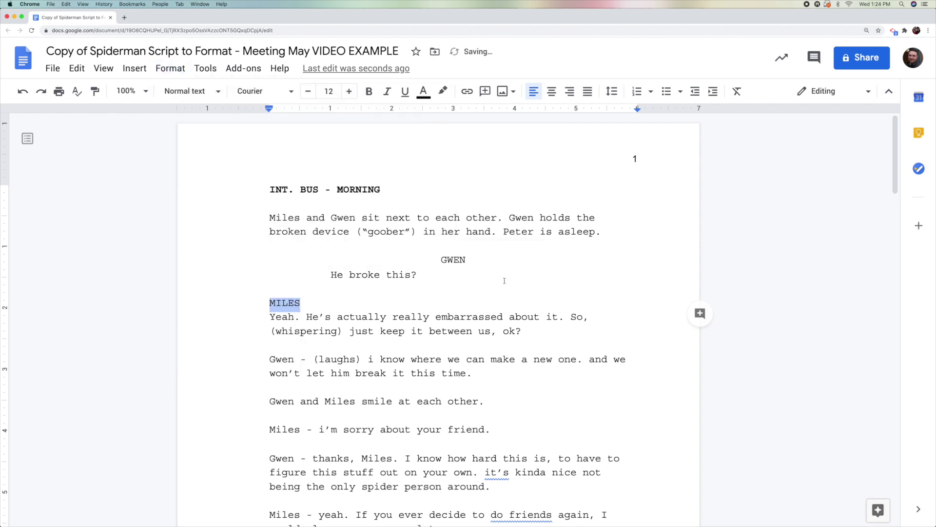
left_click(283, 303)
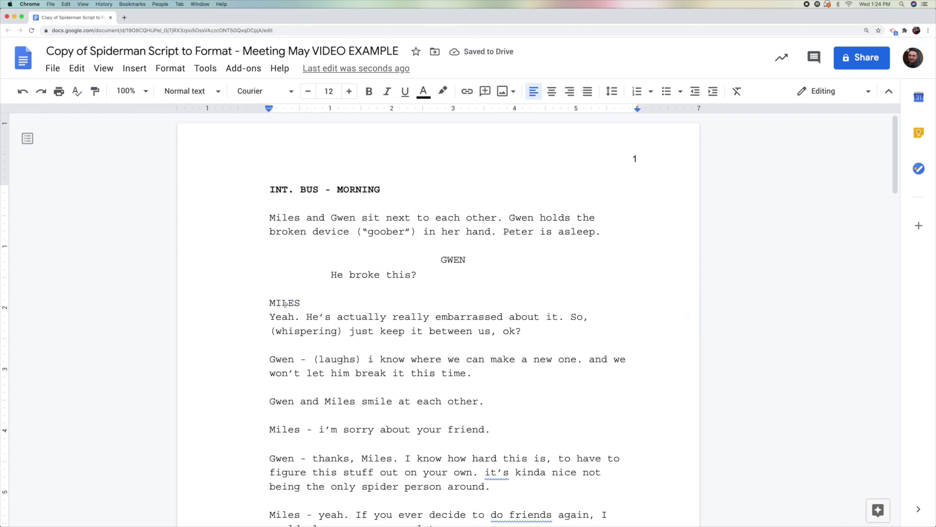
left_click(553, 93)
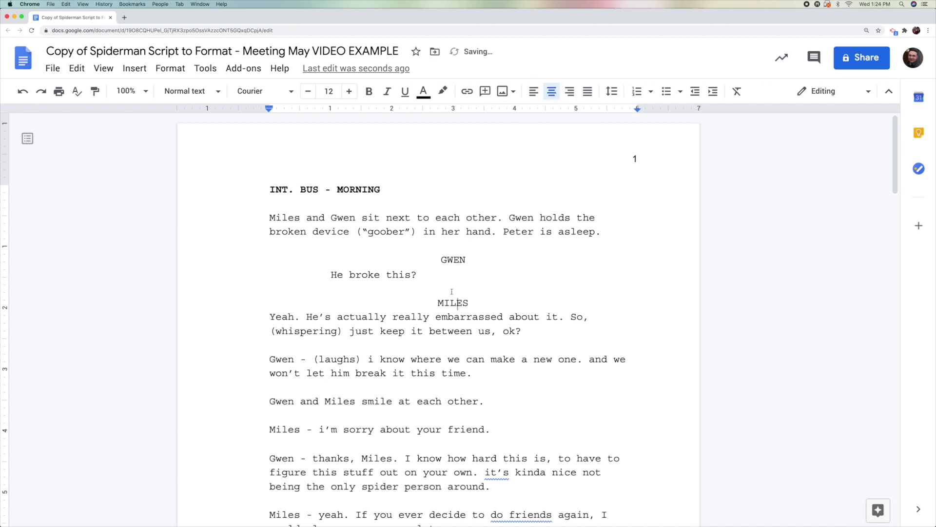
- Indent Miles's 'Yeah…' dialogue paragraph one inch from the left margin
left_click(283, 319)
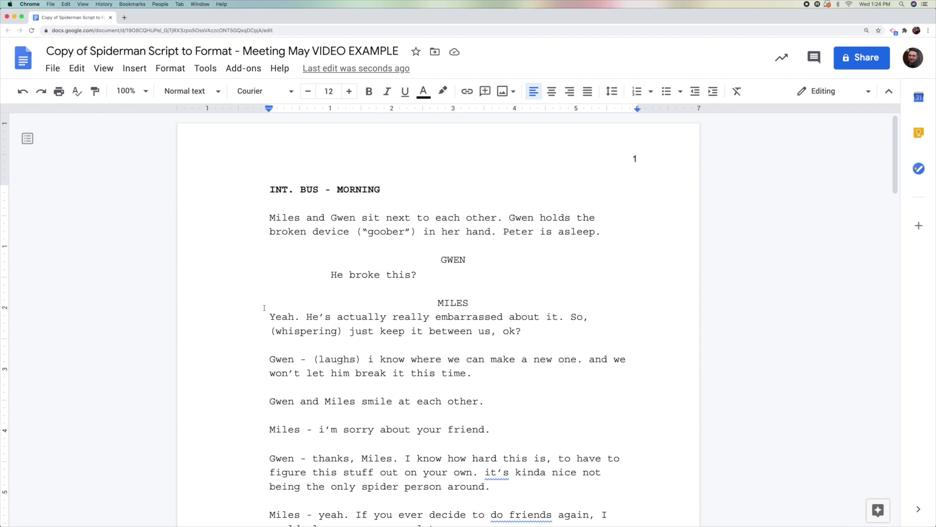
left_click(332, 318)
key("super+equal")
key("super+equal")
key("super+equal")
key("super+equal")
key("super+equal")
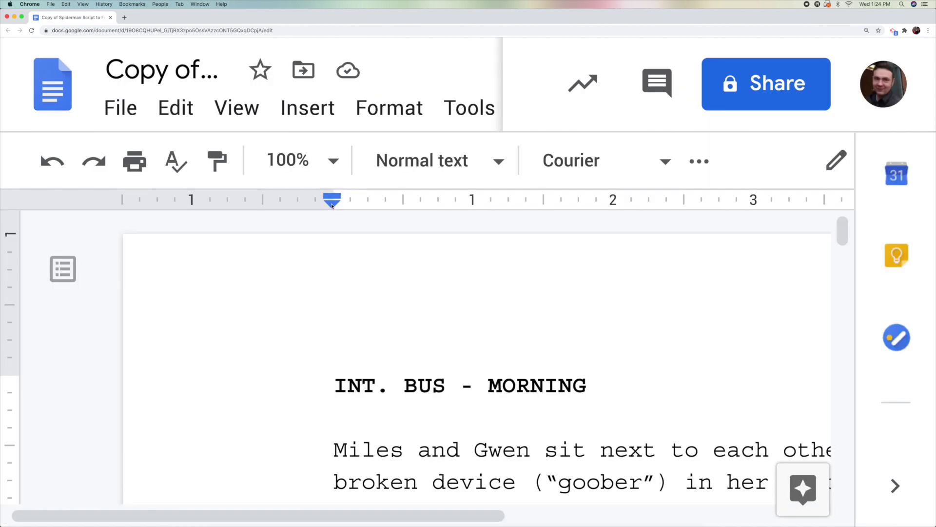
left_click_drag(337, 205, 472, 207)
key("super+0")
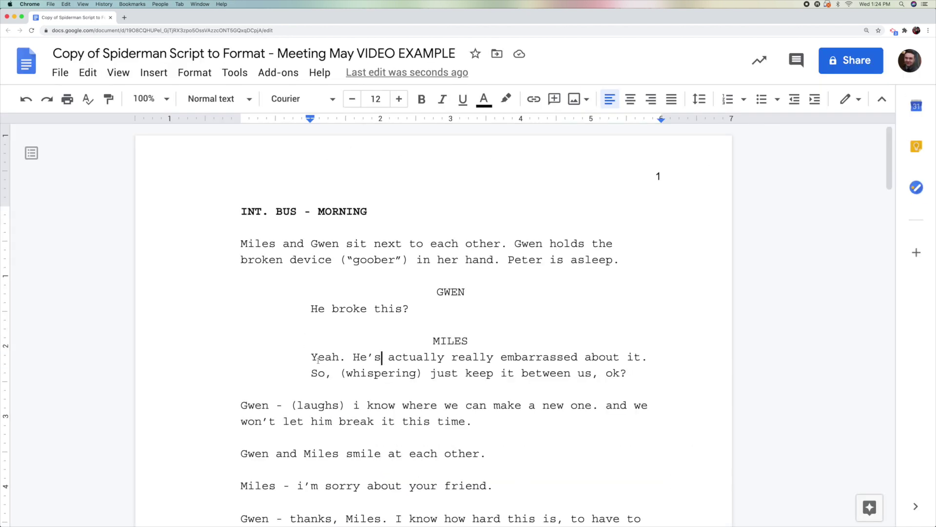
left_click(318, 358)
left_click(313, 358)
left_click_drag(310, 119, 242, 126)
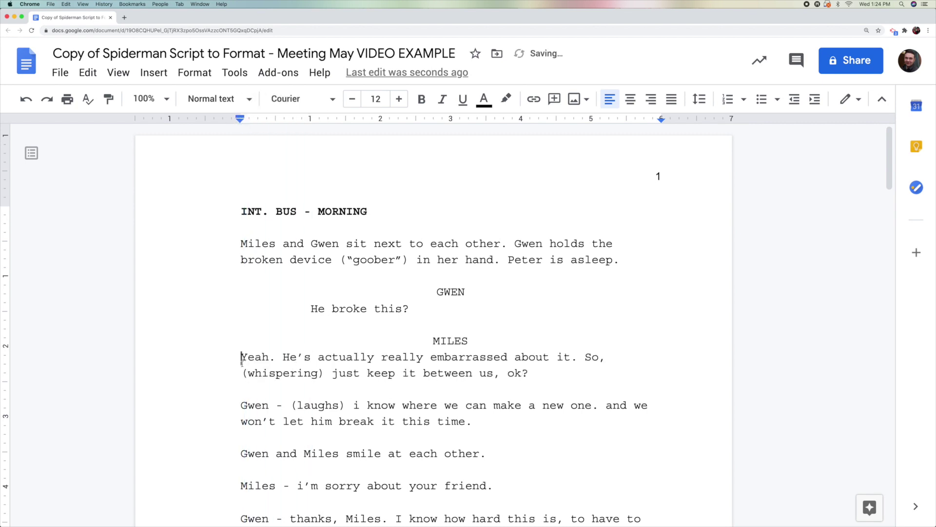
left_click_drag(240, 120, 311, 125)
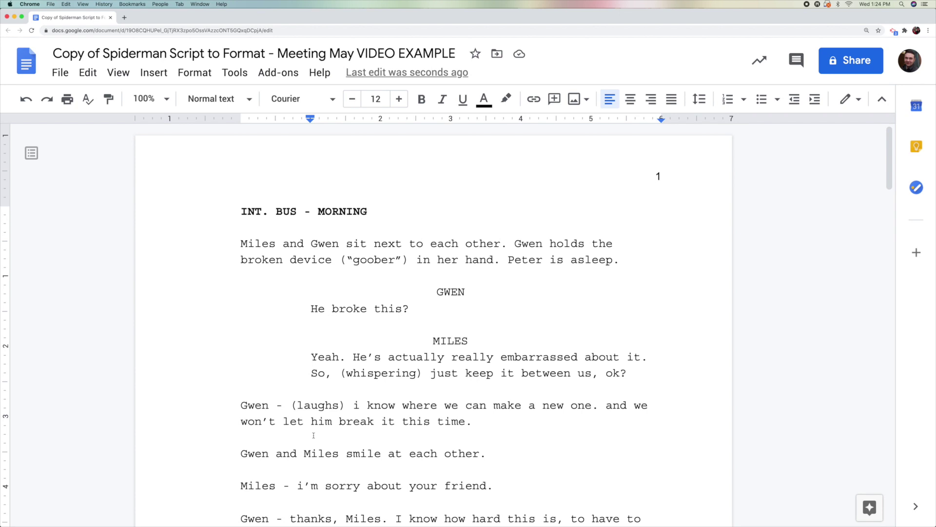
left_click(255, 407)
- Uppercase Gwen to GWEN, remove the dash, and center the name on its own line
double_click(255, 406)
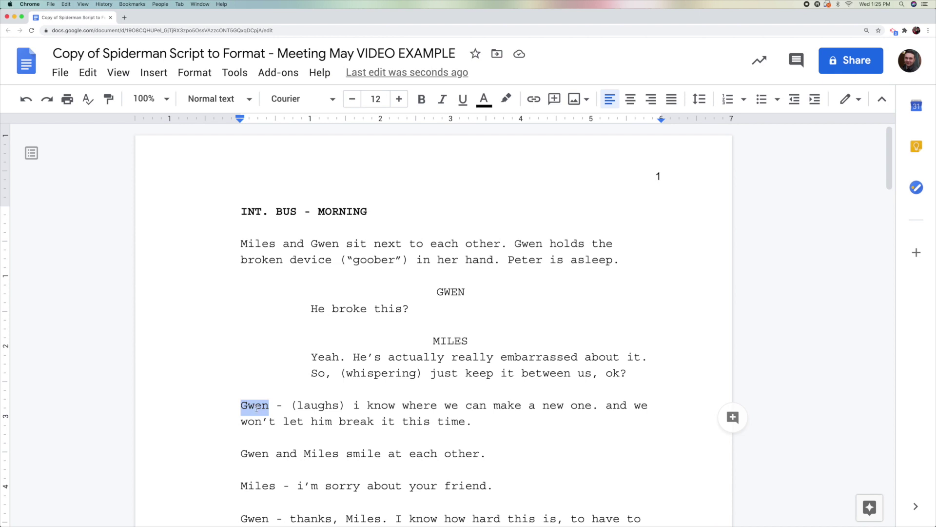
left_click(194, 72)
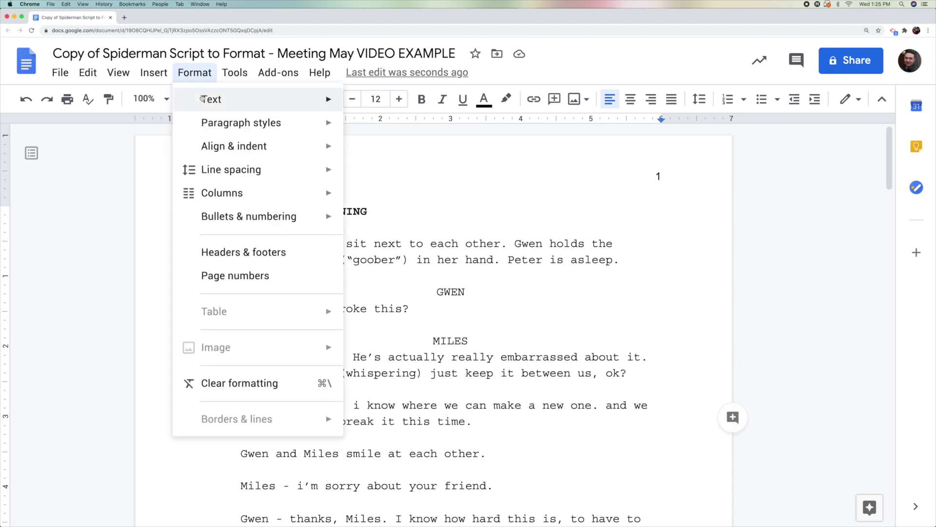
mouse_move(288, 97)
mouse_move(376, 281)
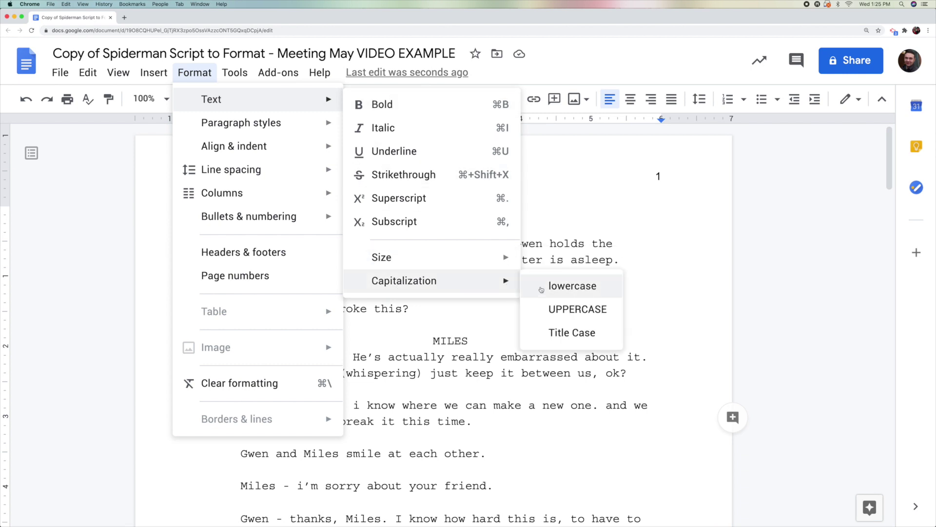
left_click(550, 312)
left_click_drag(264, 405, 301, 406)
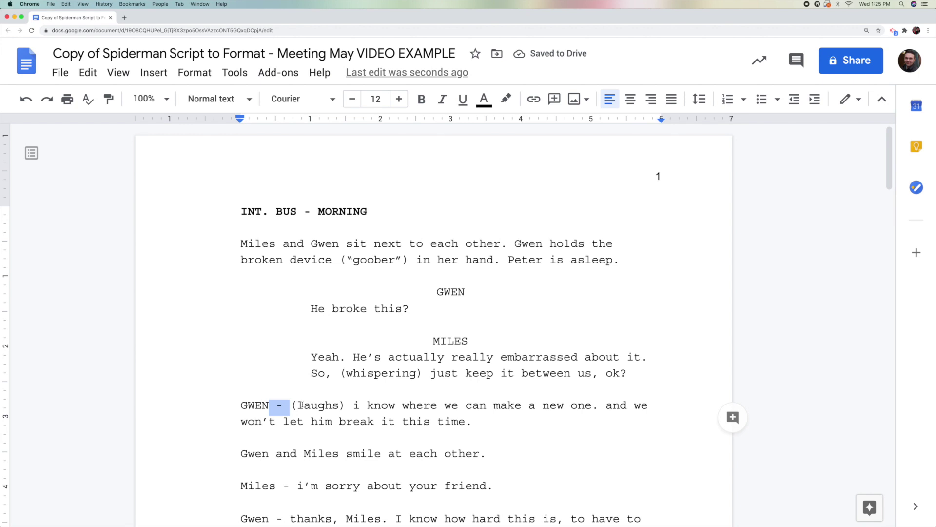
type("]")
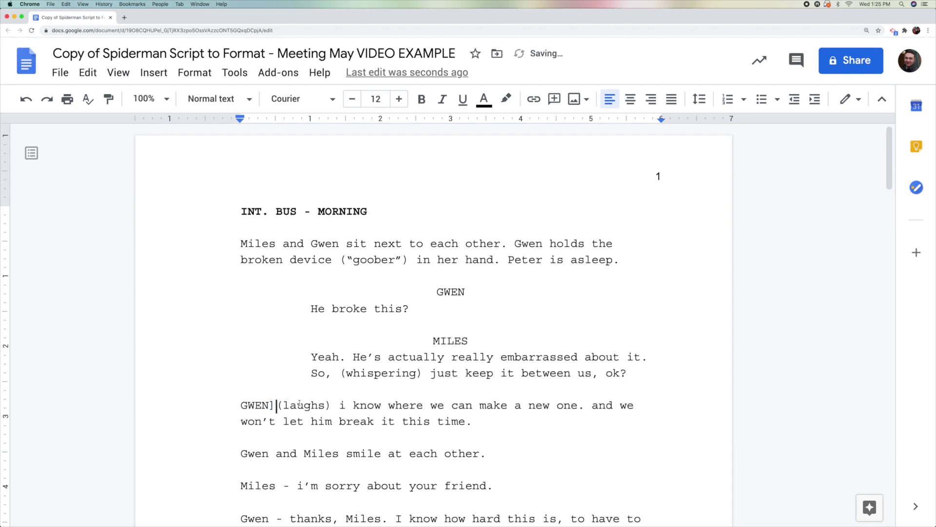
key("BackSpace")
key("Return")
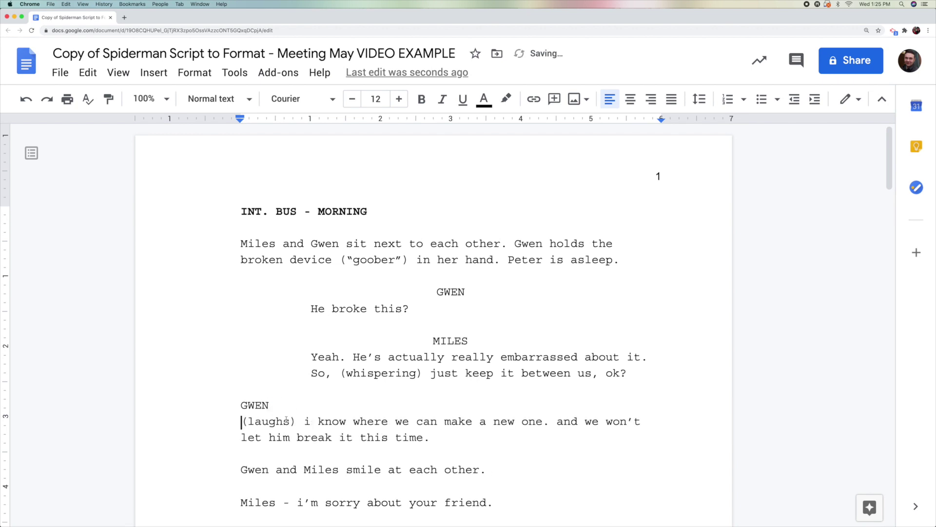
left_click(255, 405)
left_click(636, 99)
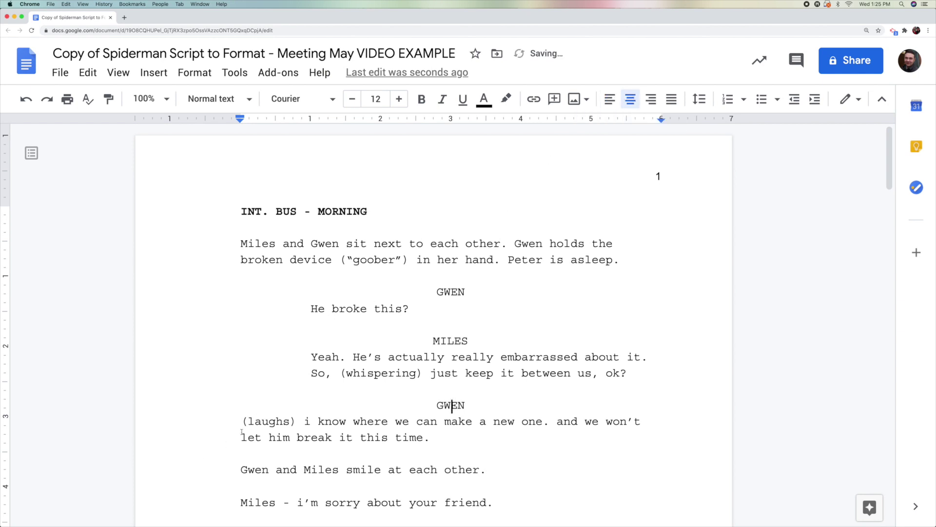
- Capitalize Laughs, I and And in Gwen's dialogue
left_click_drag(248, 421, 254, 420)
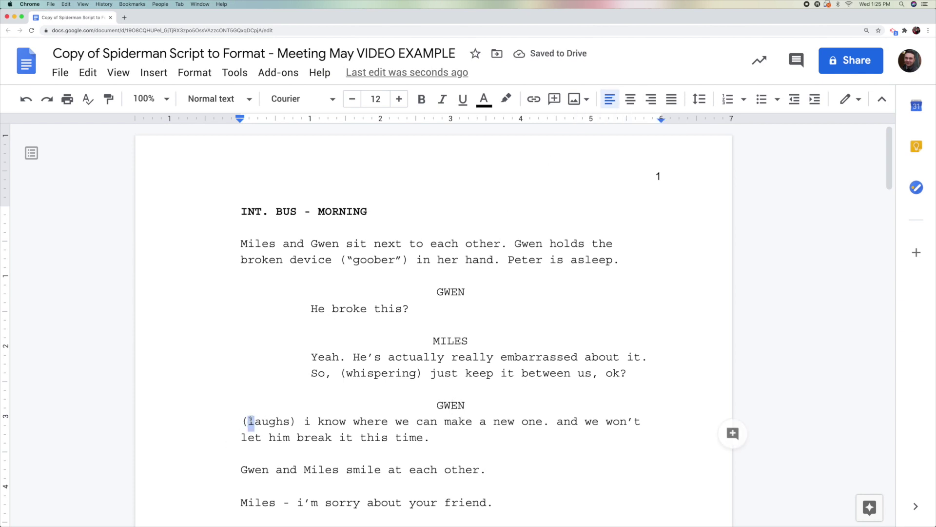
type("L")
left_click_drag(305, 420, 311, 420)
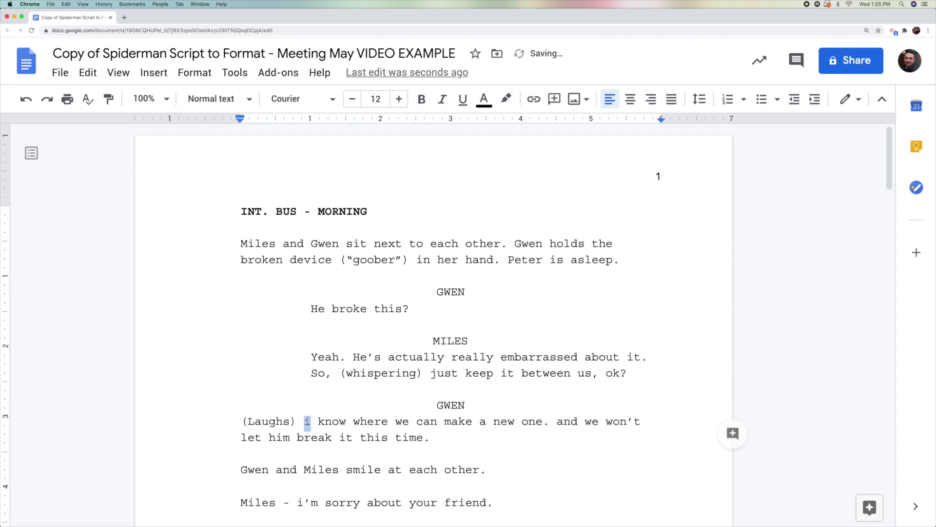
type("I")
left_click_drag(558, 421, 564, 421)
type("A")
left_click_drag(556, 421, 578, 421)
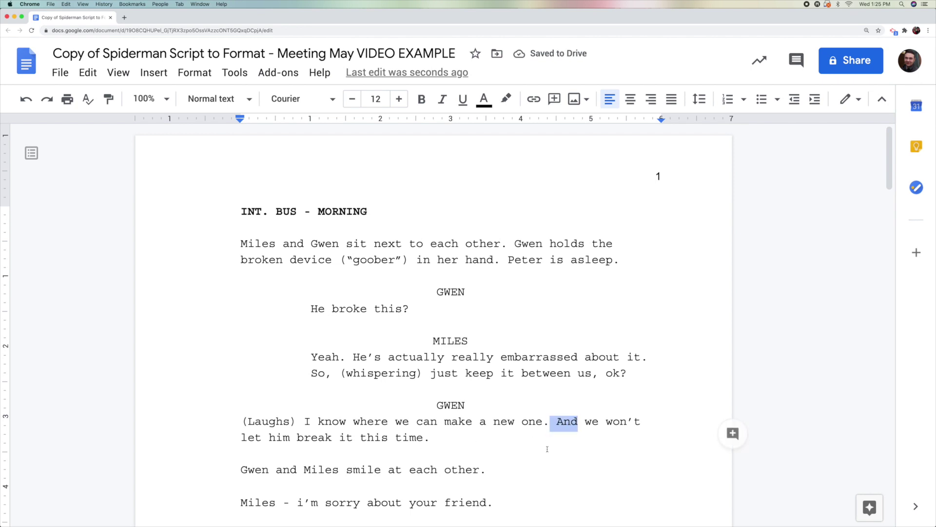
left_click(522, 421)
- Indent Gwen's '(Laughs) I know where we can make a new one…' dialogue to 1.00 inch
left_click(243, 422)
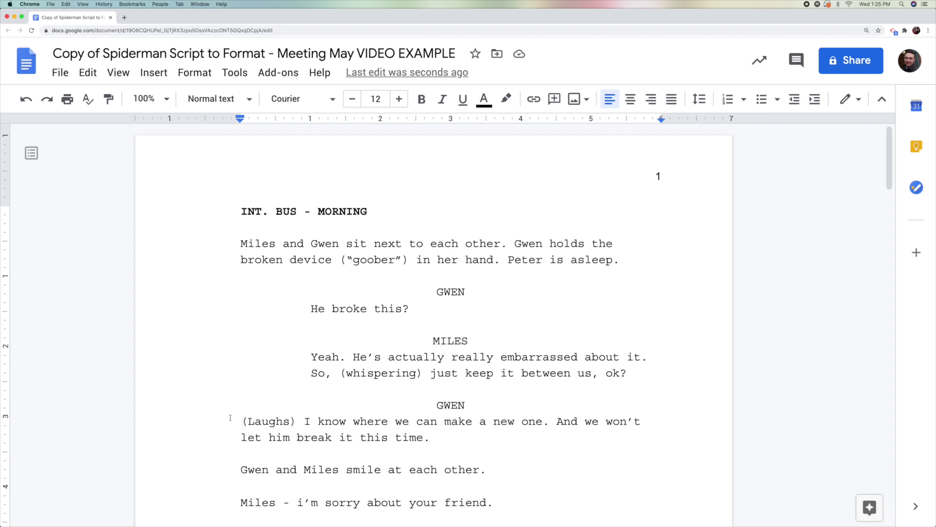
left_click(276, 421)
left_click_drag(279, 412, 314, 437)
left_click(337, 422)
left_click(310, 422)
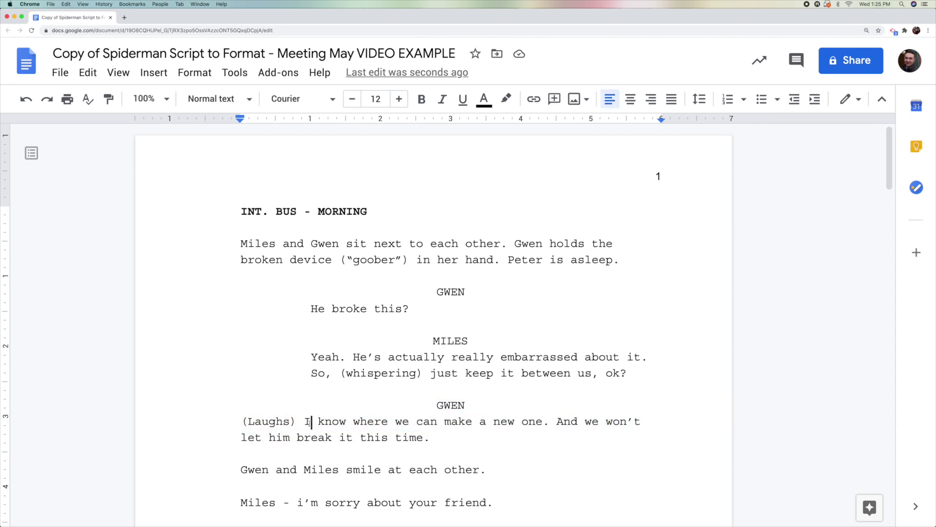
left_click(449, 403)
left_click(307, 422)
left_click_drag(241, 120, 310, 130)
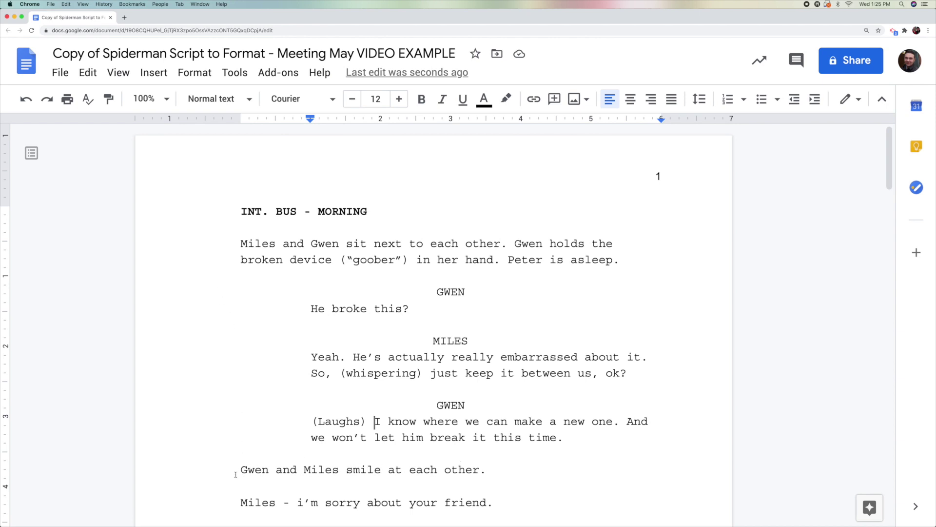
- Uppercase Miles to MILES and put 'I'm sorry about your friend.' on its own line
scroll(303, 479, "down", 1)
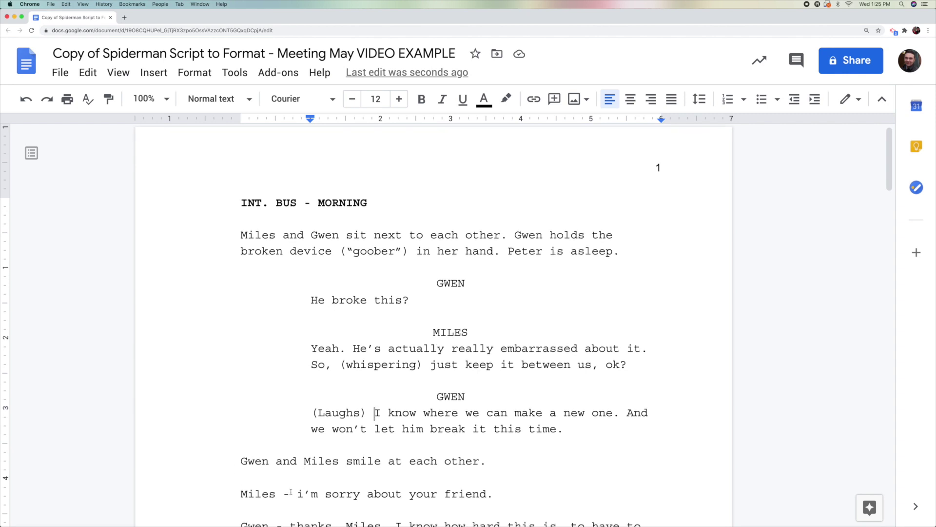
scroll(259, 493, "down", 5)
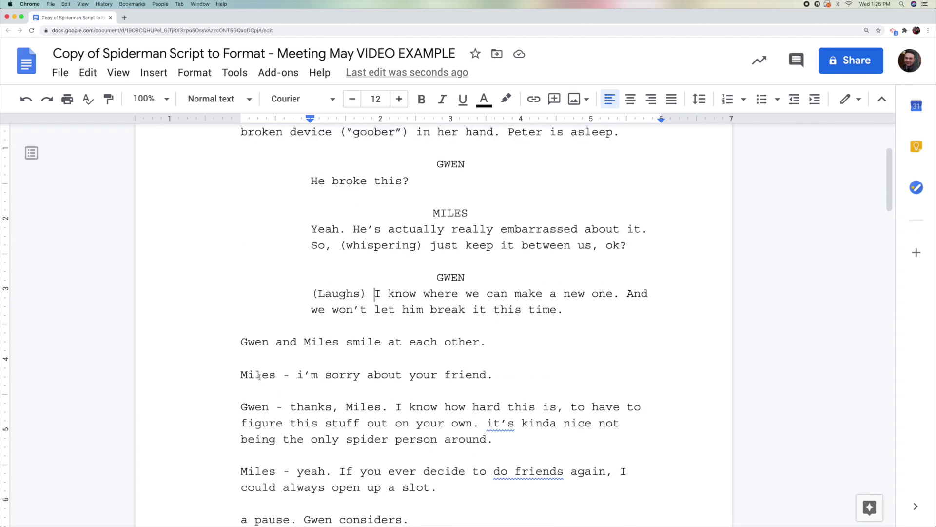
left_click(259, 376)
double_click(262, 375)
left_click(193, 76)
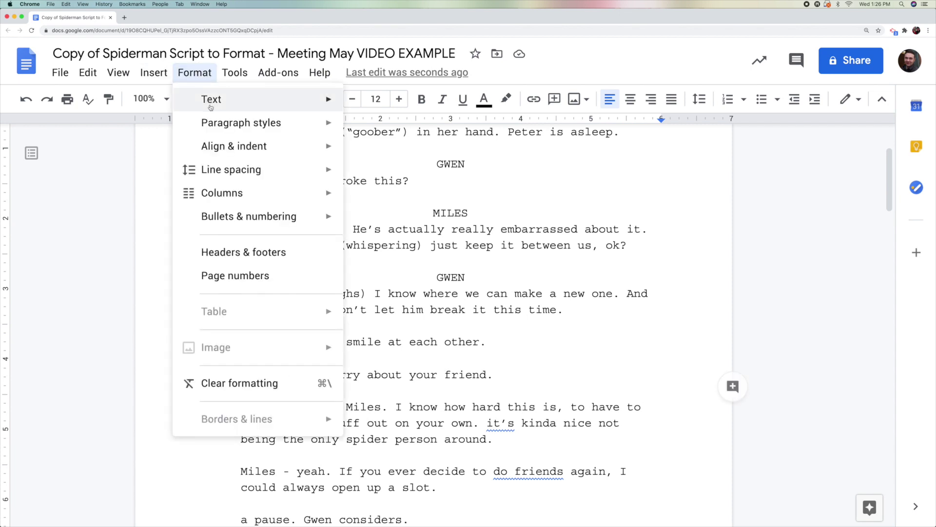
mouse_move(211, 107)
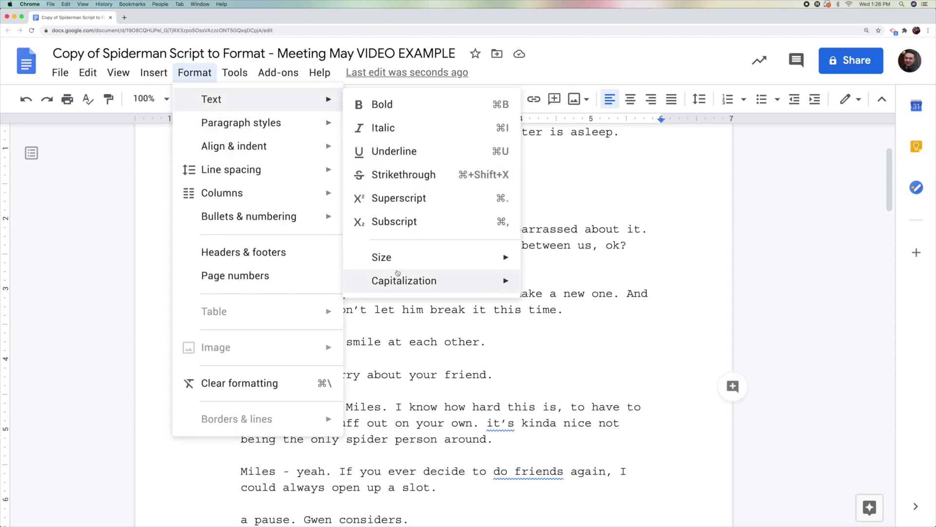
mouse_move(398, 274)
left_click(566, 312)
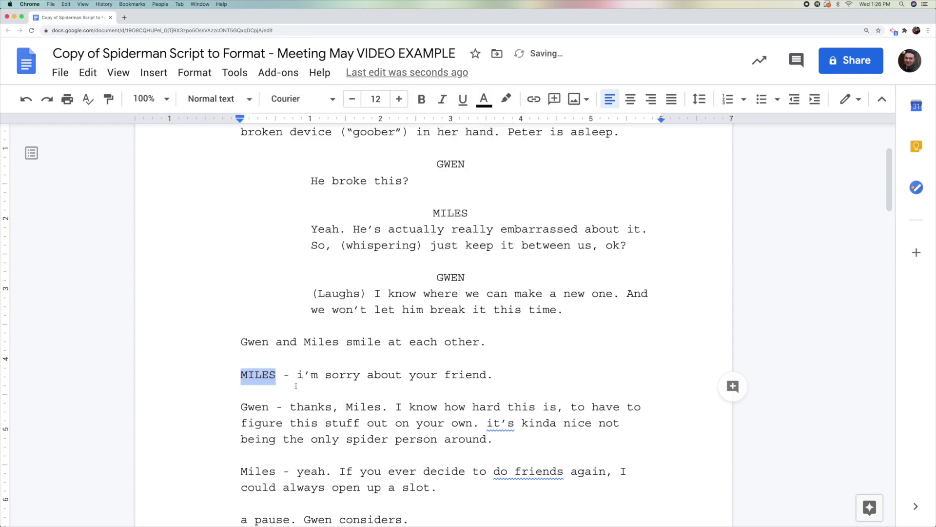
left_click_drag(303, 375, 280, 376)
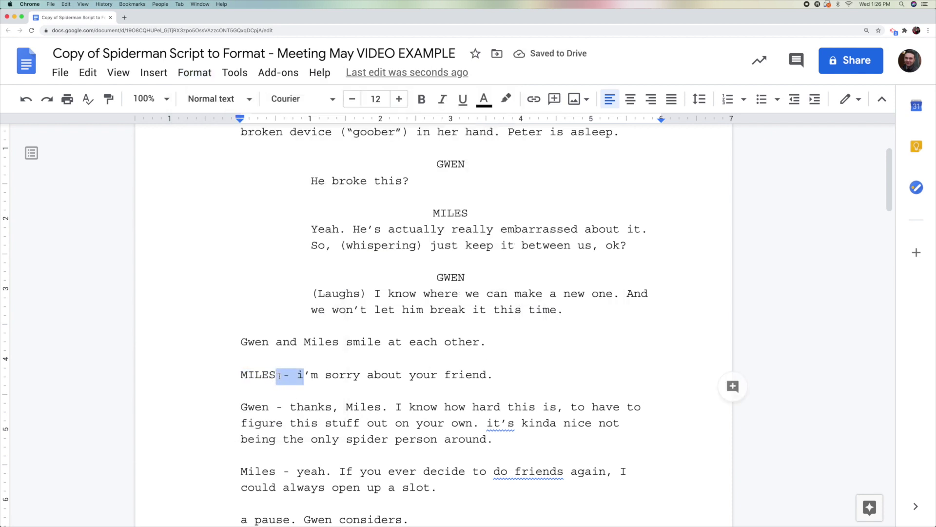
key("Return")
type("I")
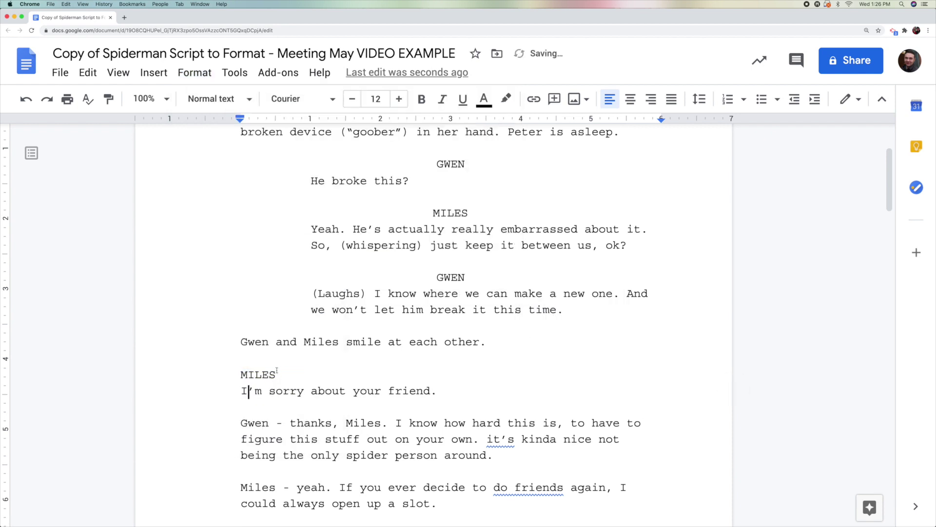
- Center the MILES cue and indent 'I'm sorry about your friend.' one inch
left_click(255, 374)
left_click(635, 101)
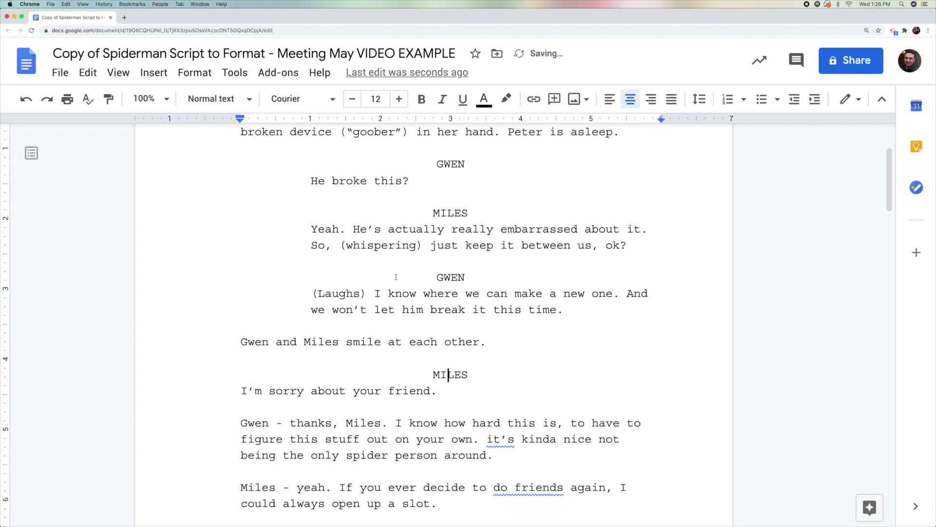
left_click(241, 390)
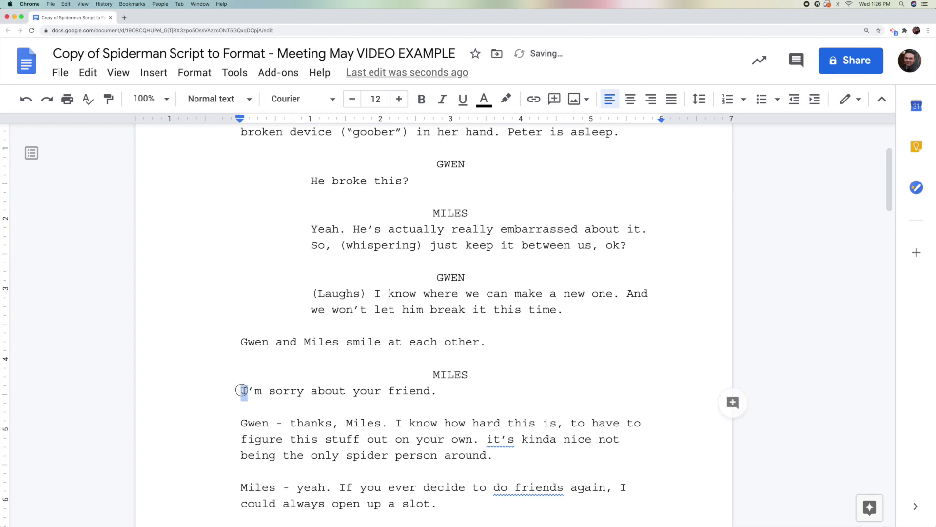
left_click_drag(240, 118, 310, 119)
scroll(555, 301, "up", 3)
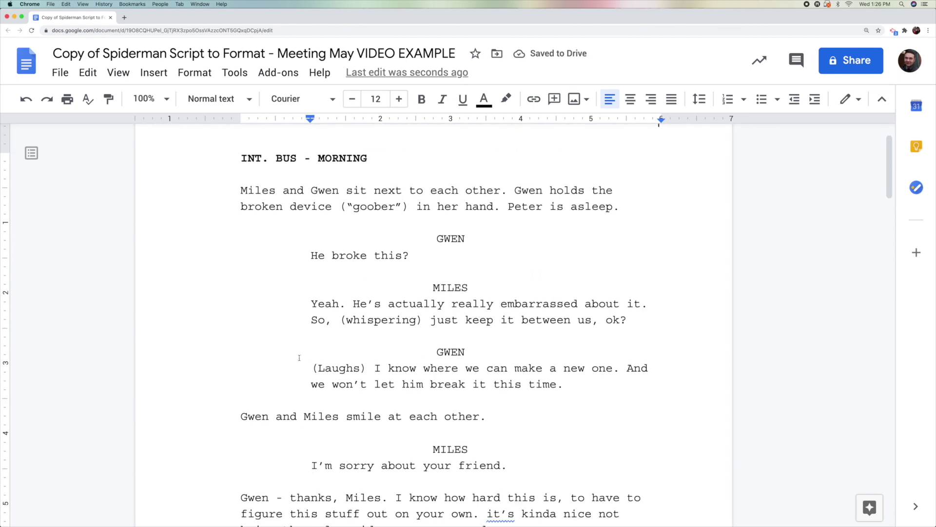
left_click(240, 416)
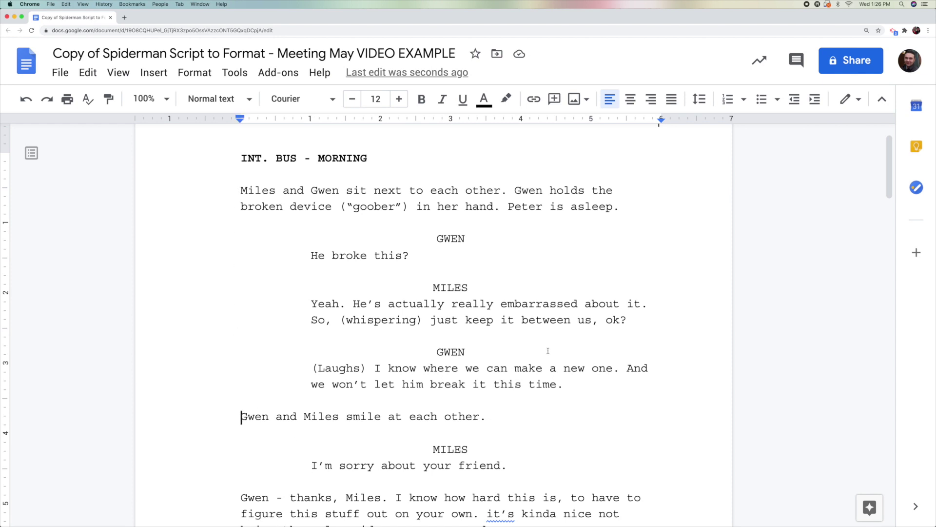
scroll(591, 343, "down", 20)
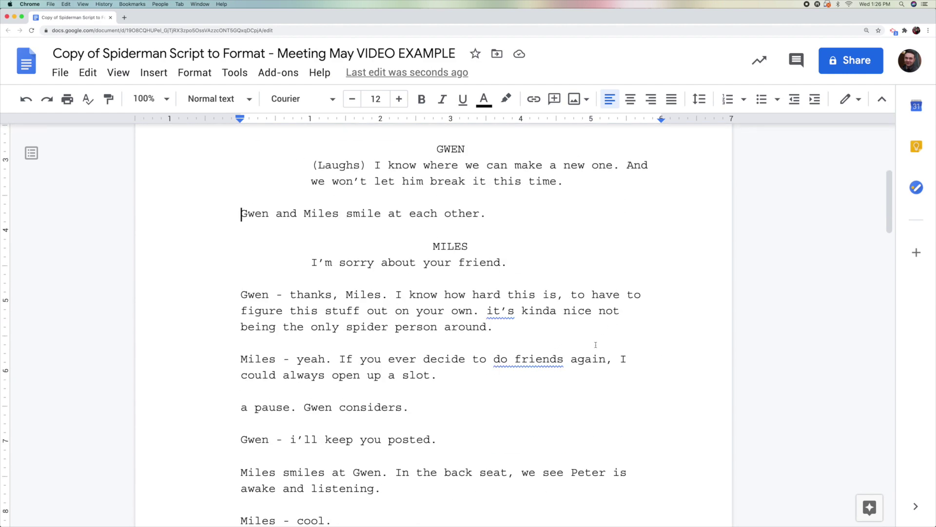
scroll(576, 347, "down", 10)
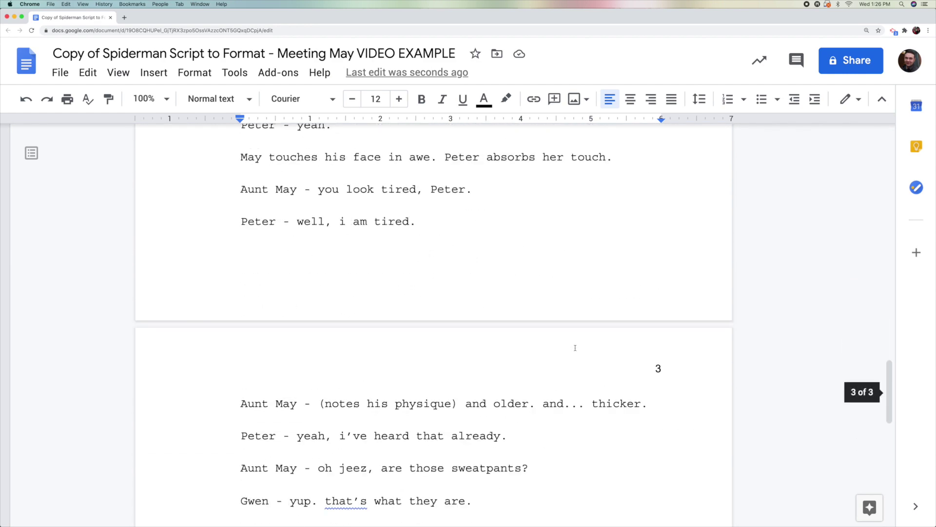
scroll(573, 347, "up", 11)
scroll(574, 346, "up", 20)
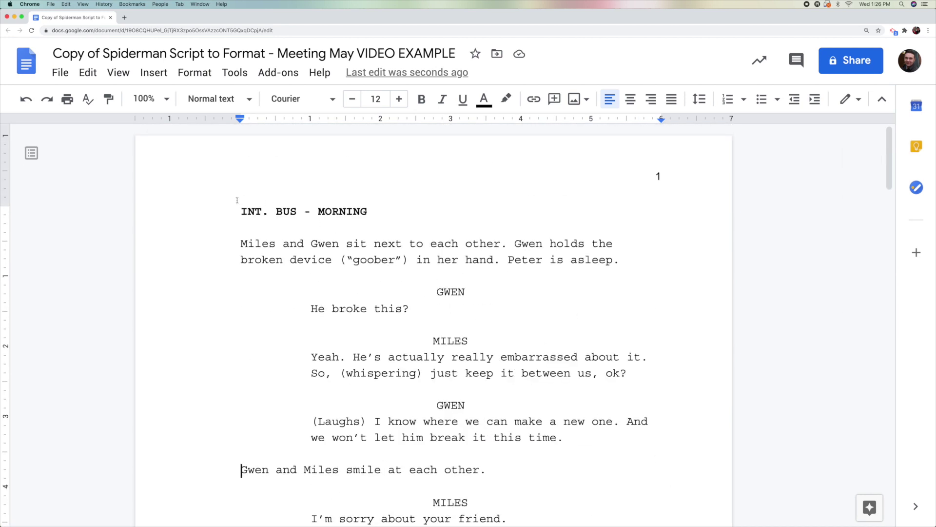
left_click_drag(240, 211, 378, 212)
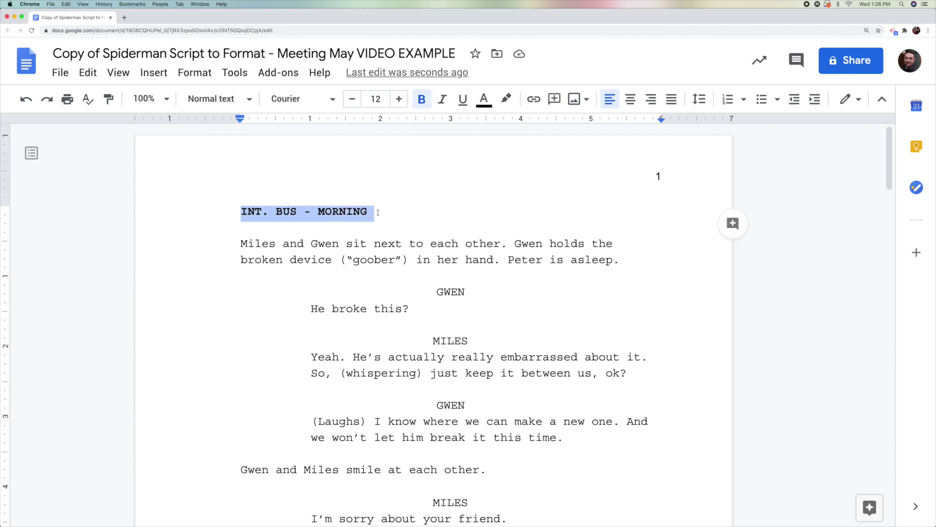
scroll(351, 250, "down", 8)
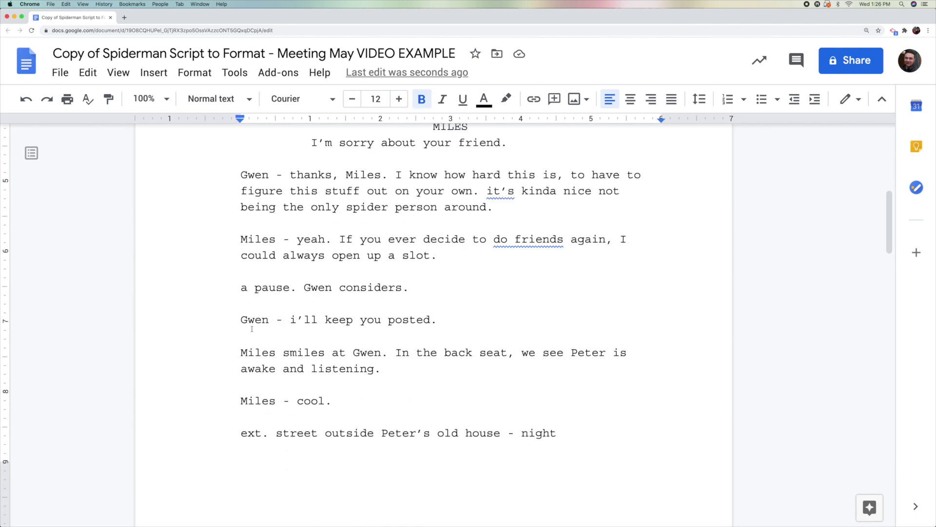
scroll(278, 429, "down", 1)
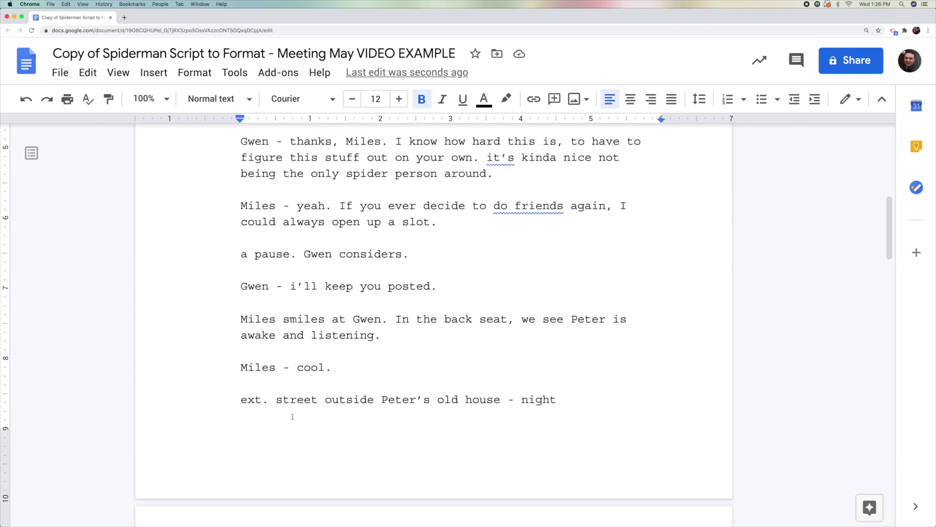
left_click(250, 400)
- Make the street heading bold and uppercase: 'EXT. STREET OUTSIDE PETER'S OLD HOUSE - NIGHT'
left_click_drag(239, 401, 561, 400)
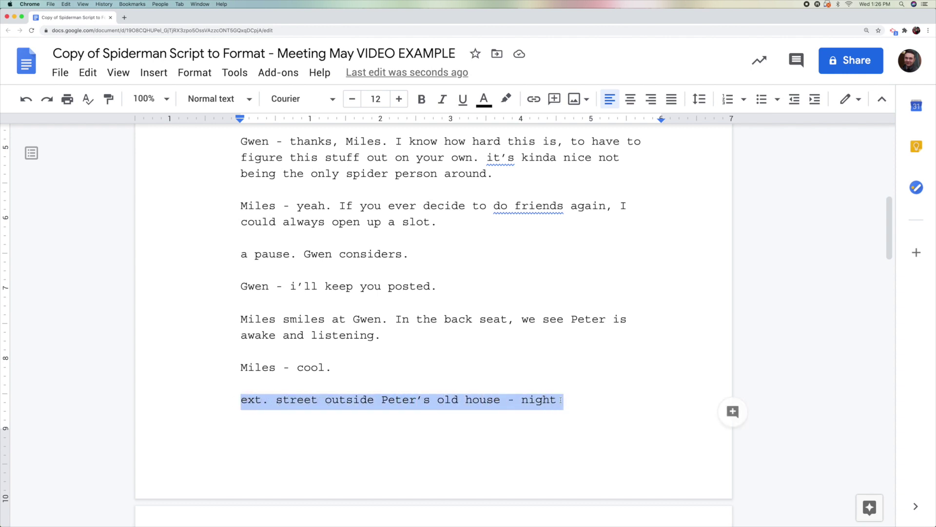
left_click(422, 99)
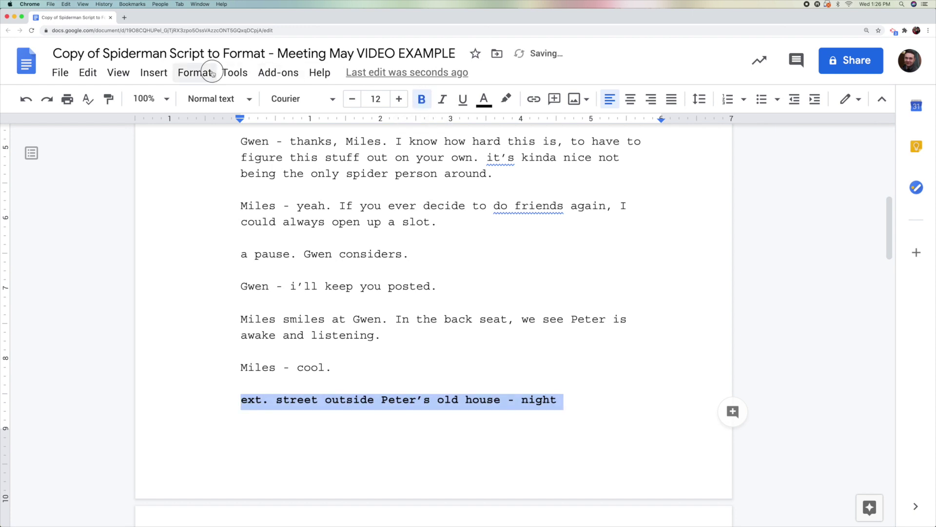
left_click(195, 73)
mouse_move(210, 99)
mouse_move(403, 285)
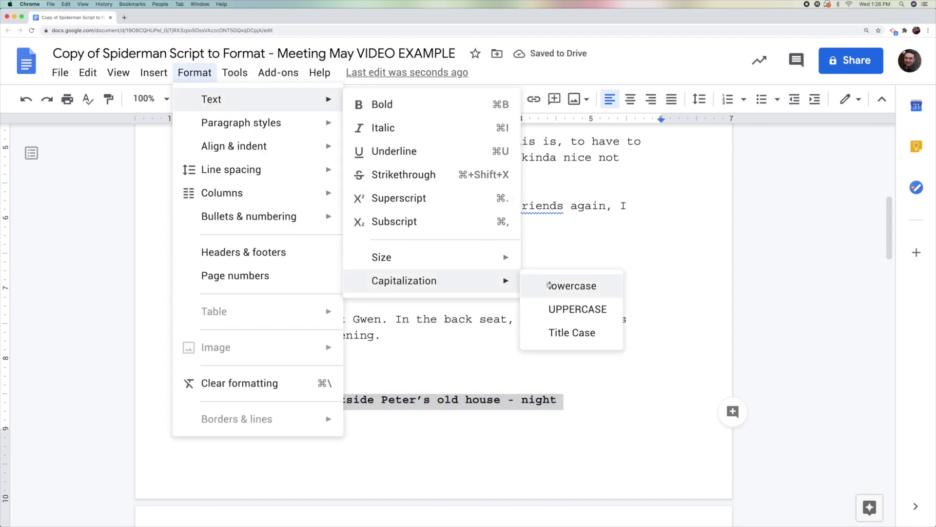
left_click(565, 309)
- Add a blank line above the EXT. STREET heading and check the slug line formatting
left_click(327, 367)
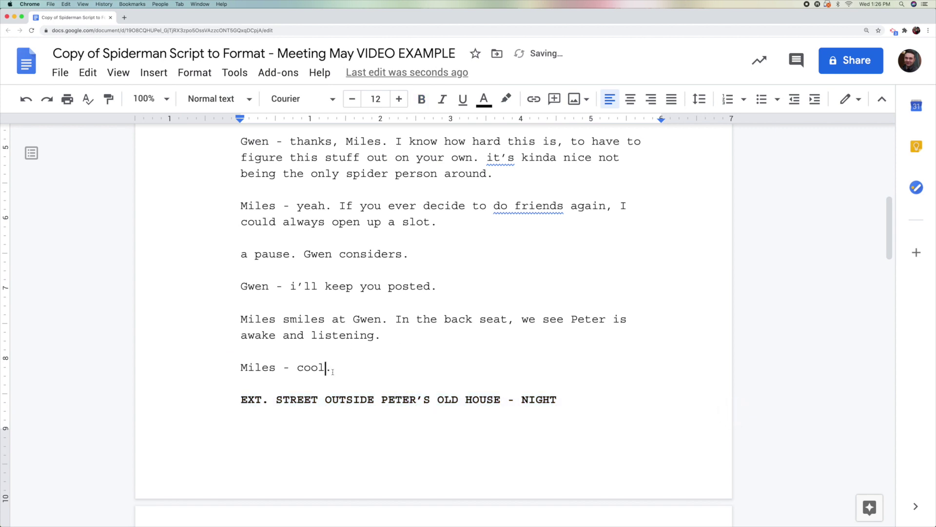
double_click(297, 379)
key("Return")
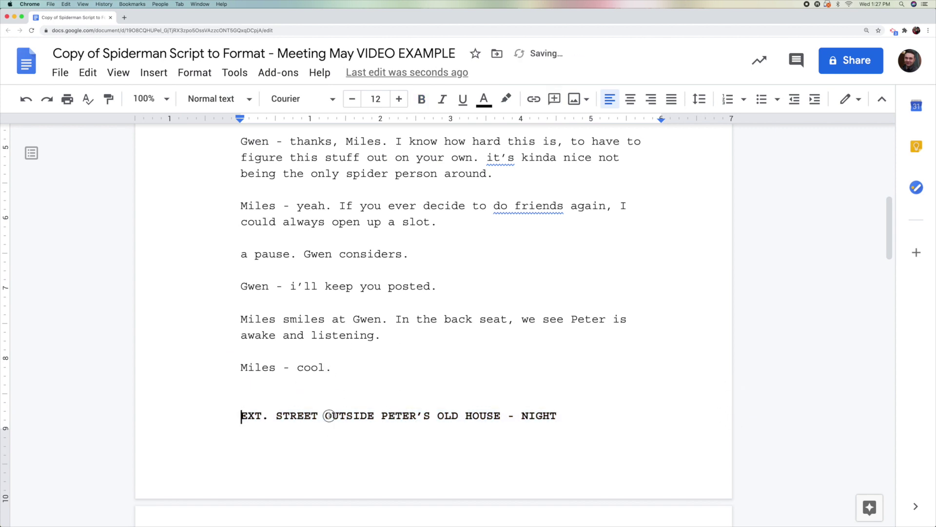
left_click_drag(241, 415, 565, 416)
left_click(406, 386)
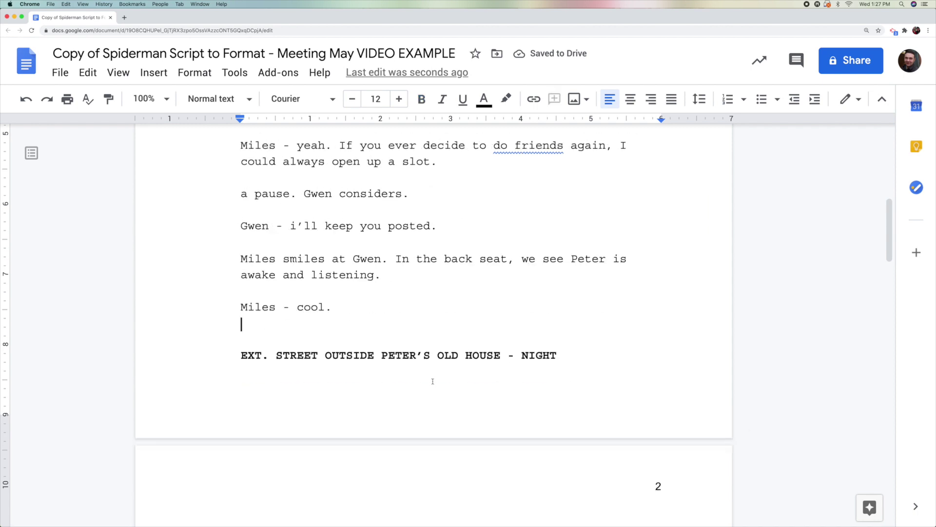
scroll(404, 380, "down", 2)
scroll(405, 385, "up", 15)
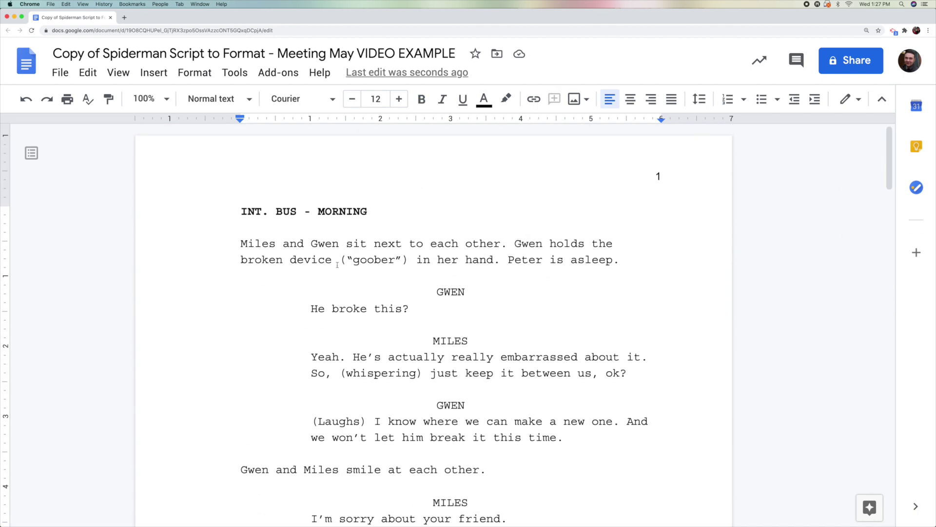
left_click(244, 209)
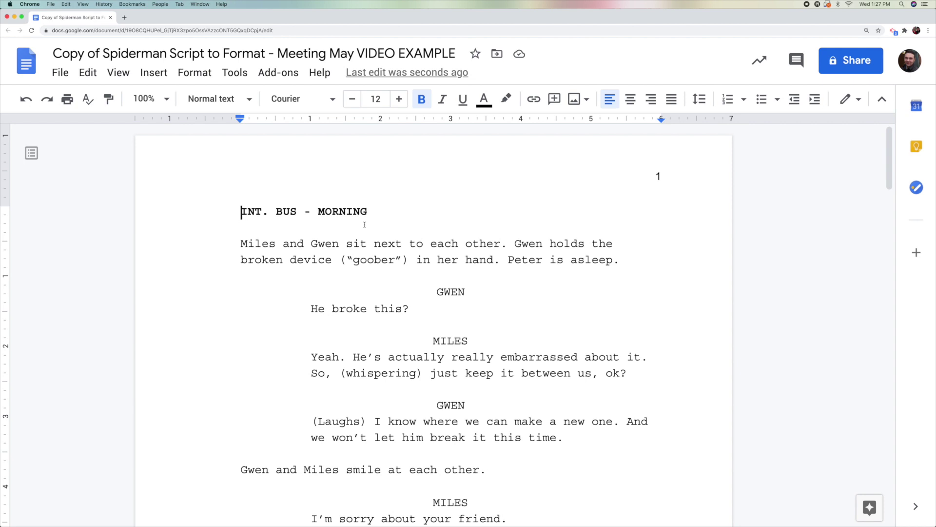